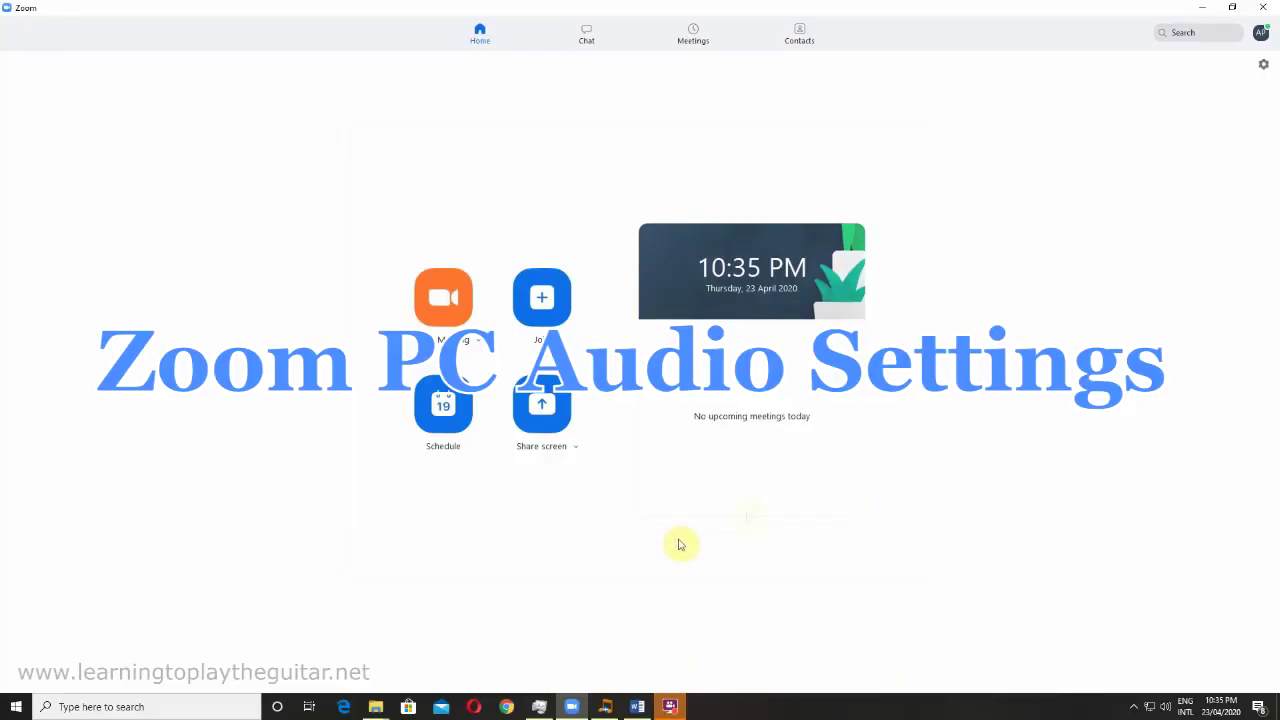
In Audio > Advanced settings, disable persistent and intermittent noise suppression and show the in-meeting Original Sound option
{"action": "left_click", "coordinate": [1262, 68]}
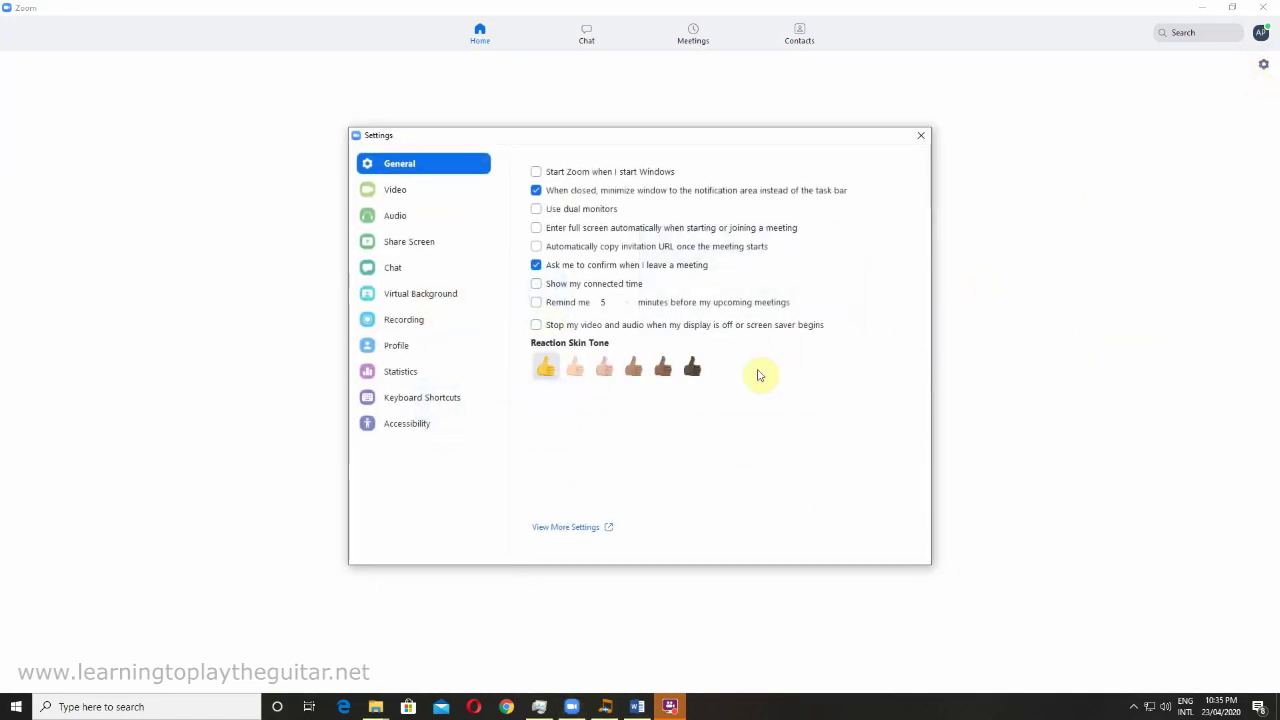
{"action": "left_click", "coordinate": [393, 222]}
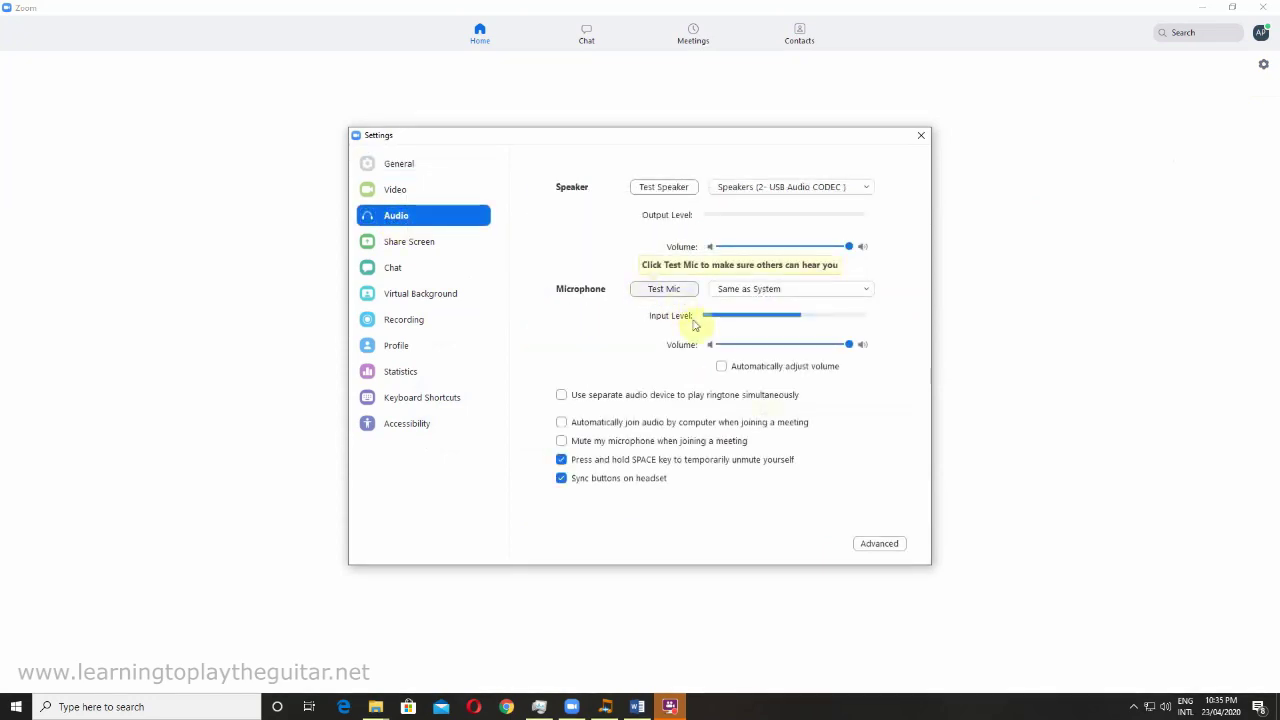
{"action": "left_click", "coordinate": [875, 545]}
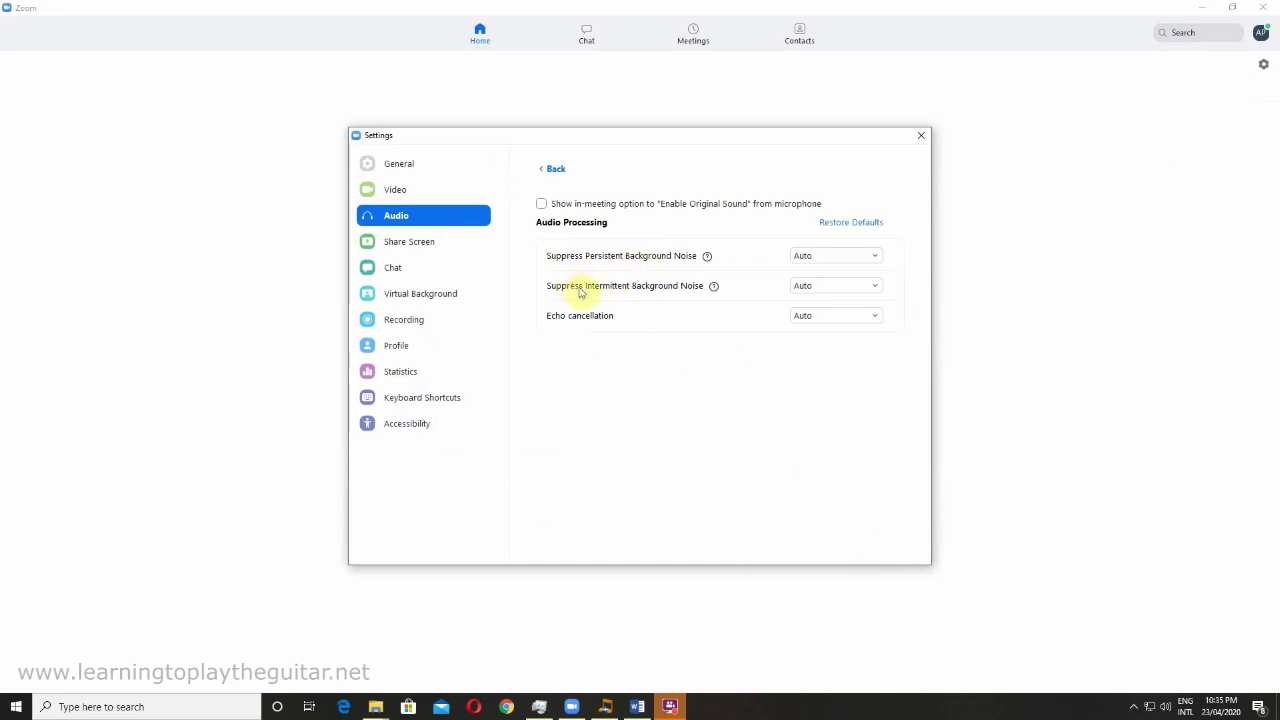
{"action": "left_click", "coordinate": [876, 257]}
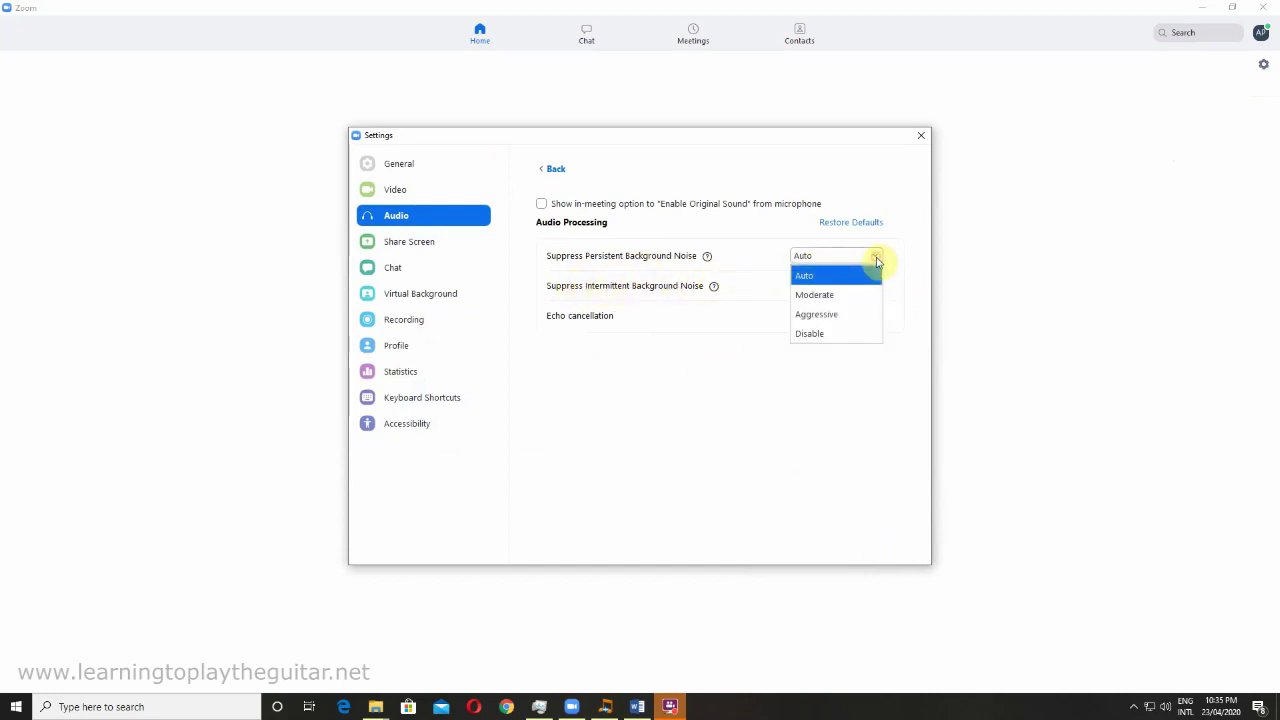
{"action": "left_click", "coordinate": [868, 330]}
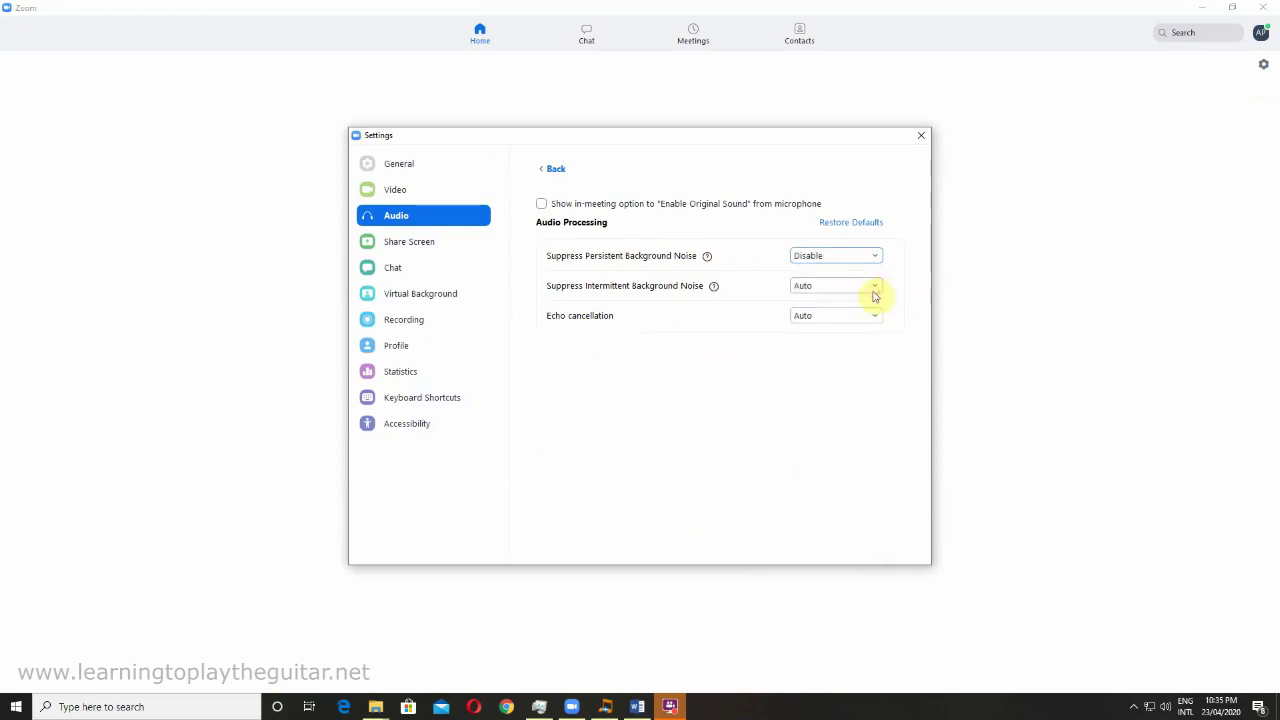
{"action": "left_click", "coordinate": [873, 288]}
{"action": "left_click", "coordinate": [842, 363]}
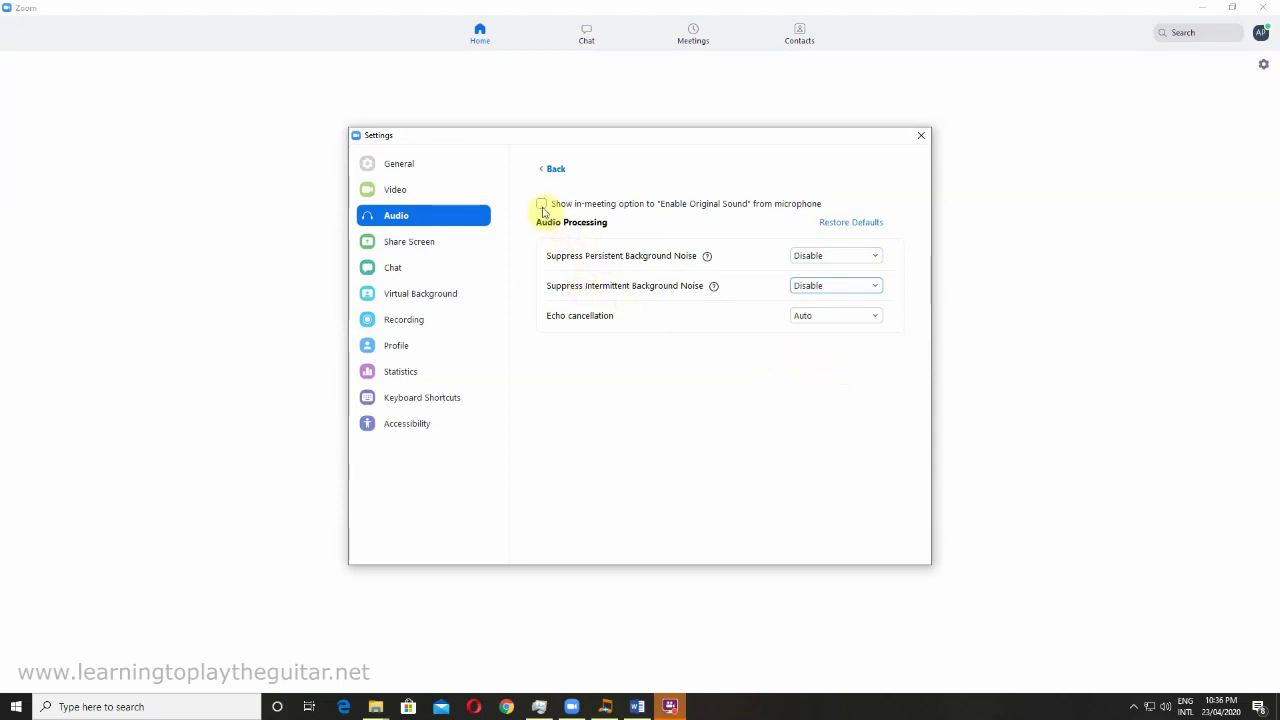
{"action": "left_click", "coordinate": [541, 205]}
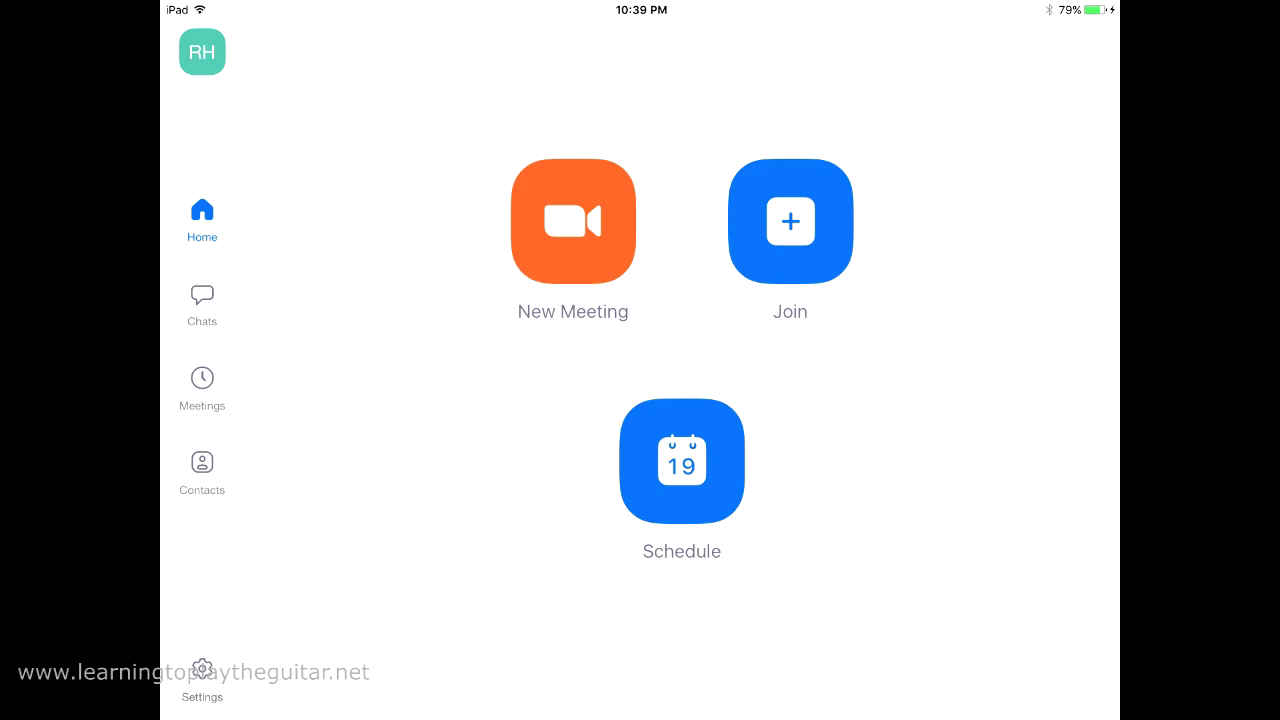
Switch on Use Original Sound in the iPad Zoom app's Meetings settings
{"action": "left_click", "coordinate": [202, 680]}
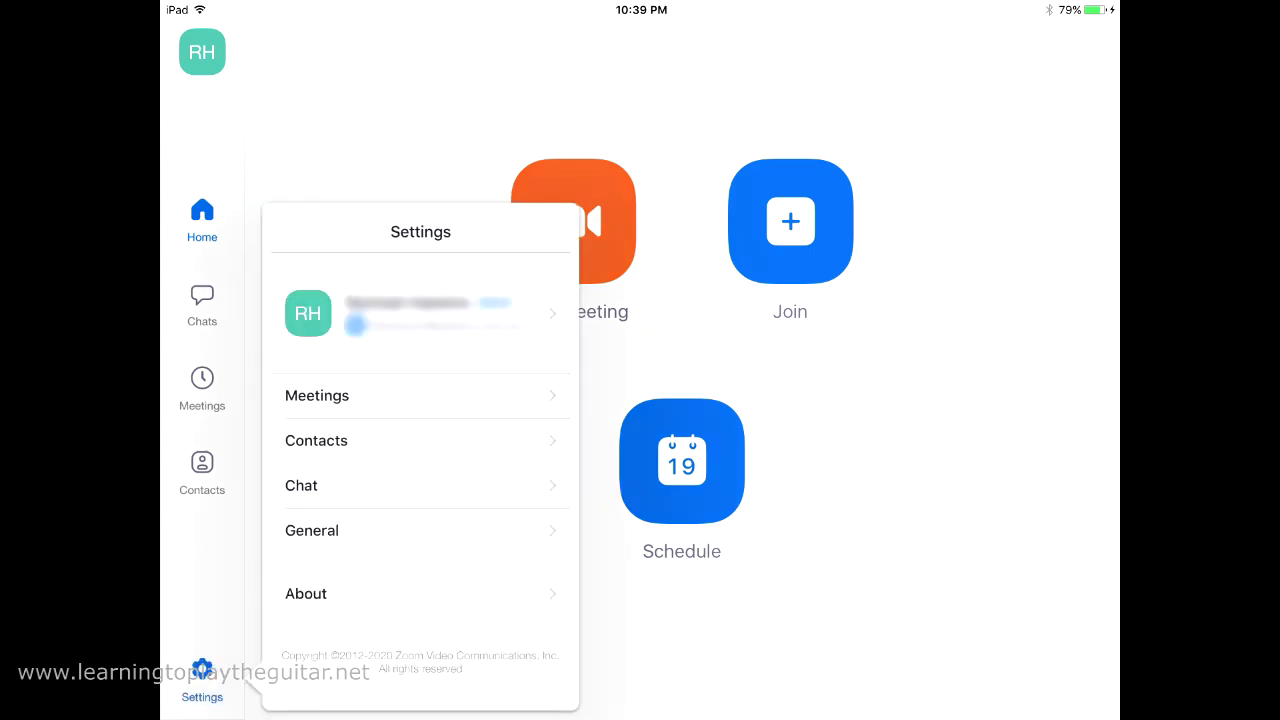
{"action": "left_click", "coordinate": [317, 395]}
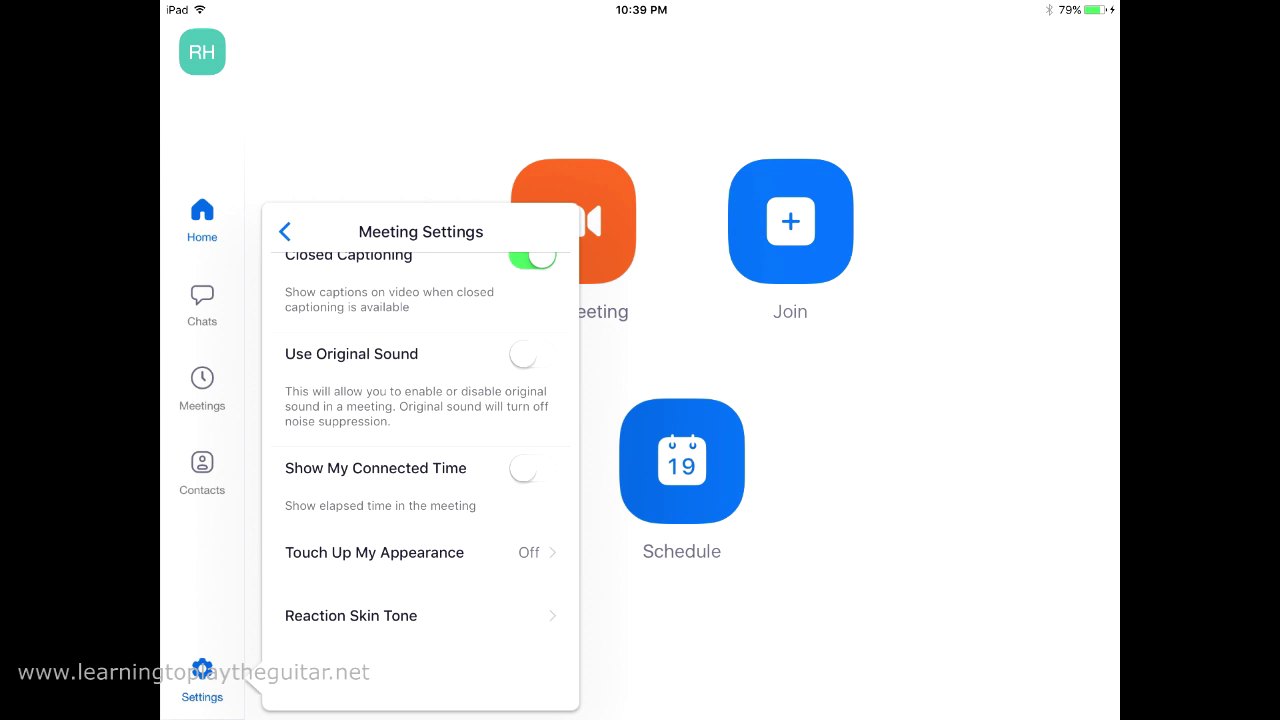
{"action": "left_click", "coordinate": [532, 354]}
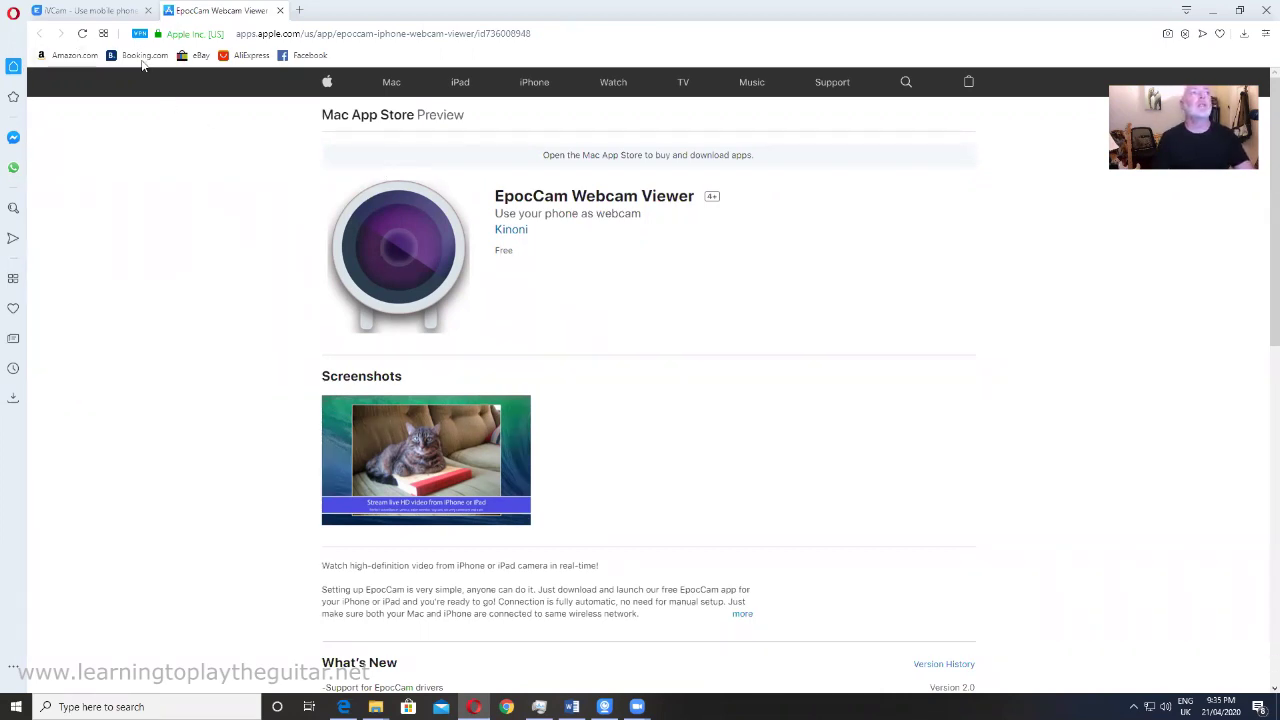
Switch to the iVCam tab in Opera and open iVCam to show the iPhone camera feed
{"action": "left_click", "coordinate": [99, 13]}
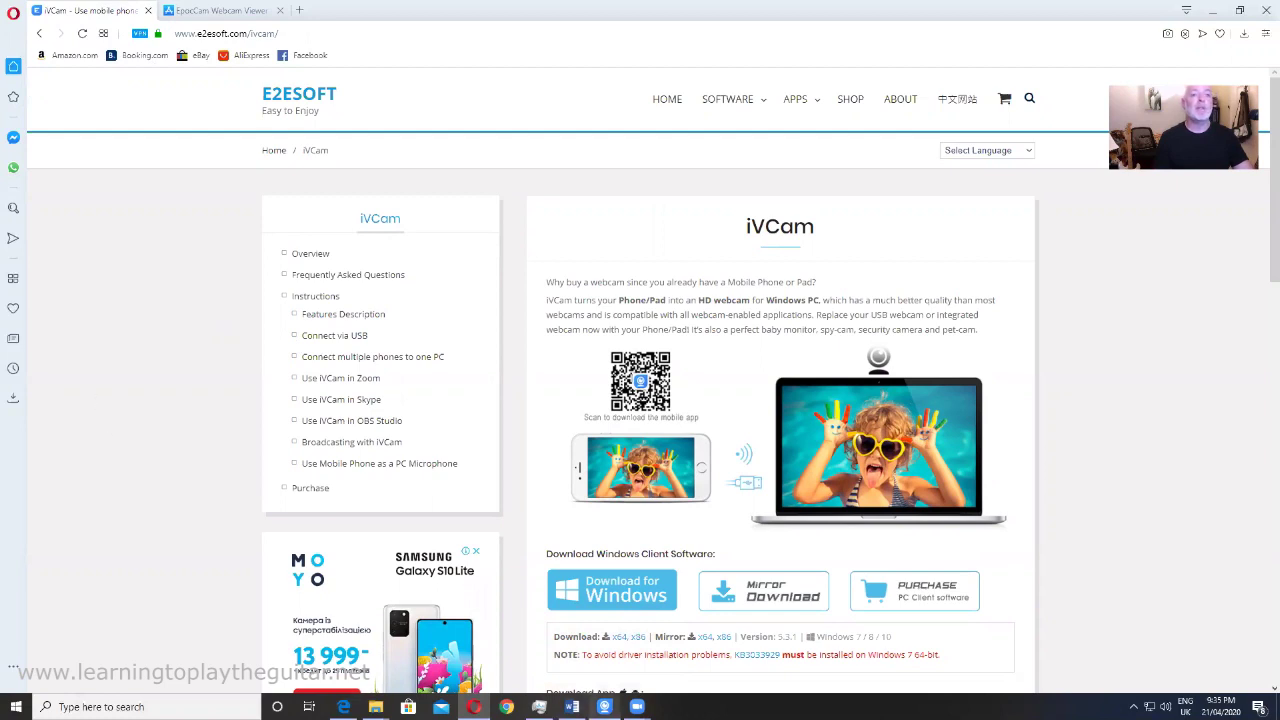
{"action": "left_click", "coordinate": [604, 706]}
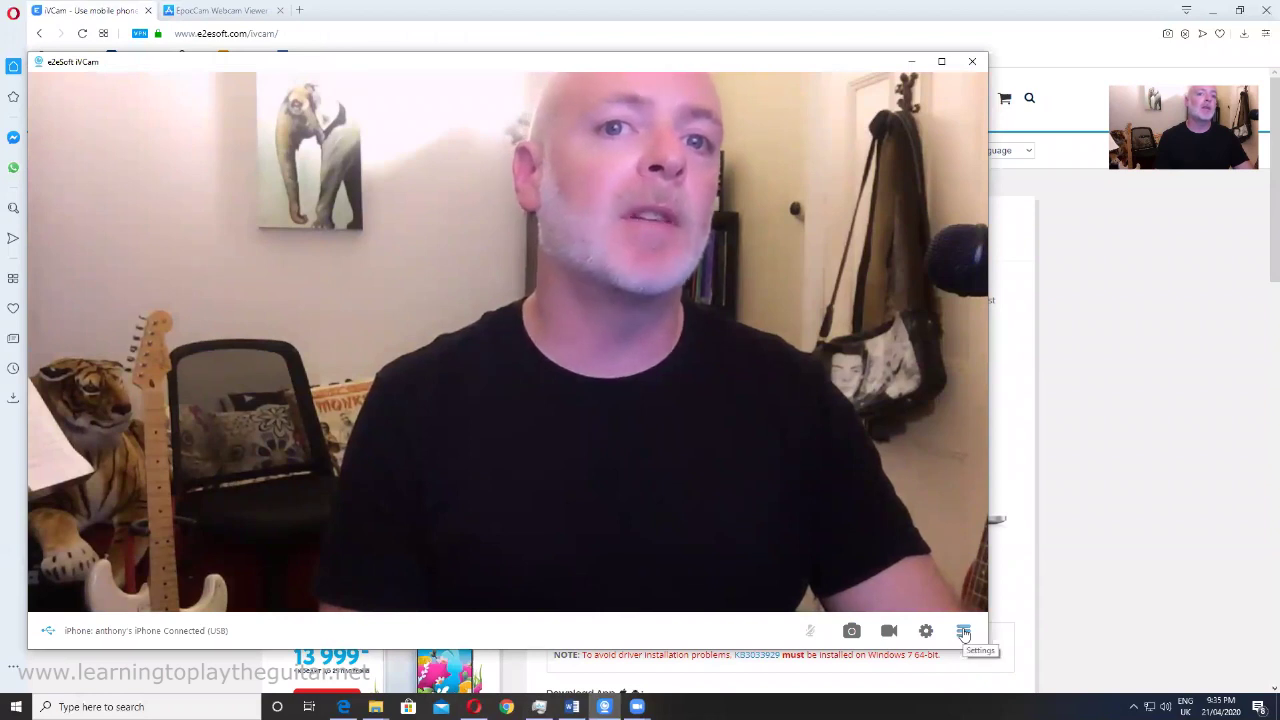
{"action": "left_click", "coordinate": [963, 631]}
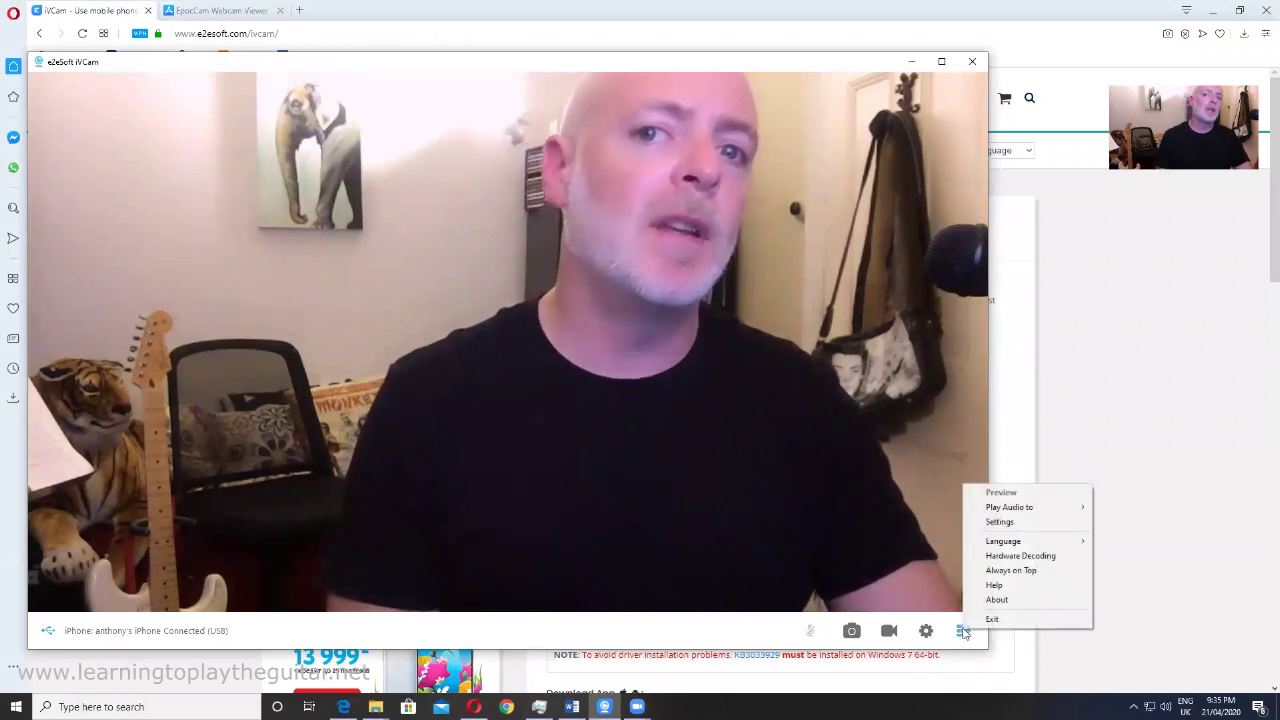
{"action": "left_click", "coordinate": [1000, 521]}
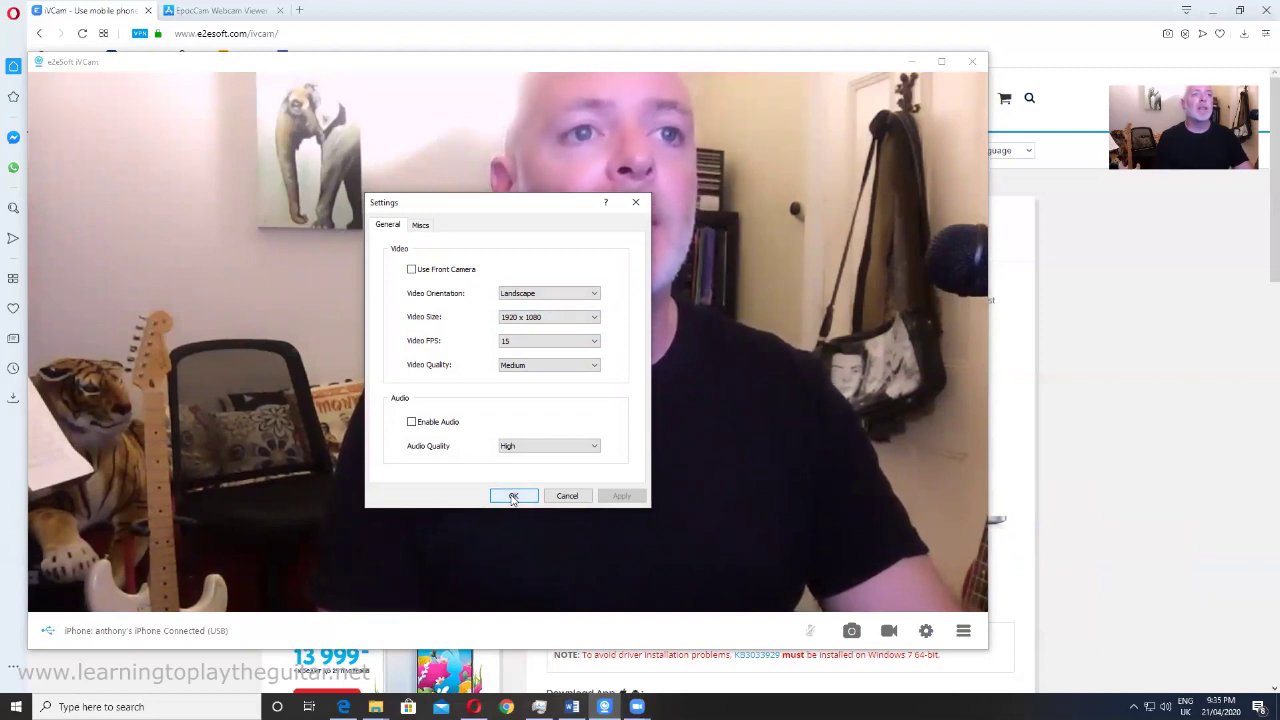
{"action": "left_click", "coordinate": [513, 496]}
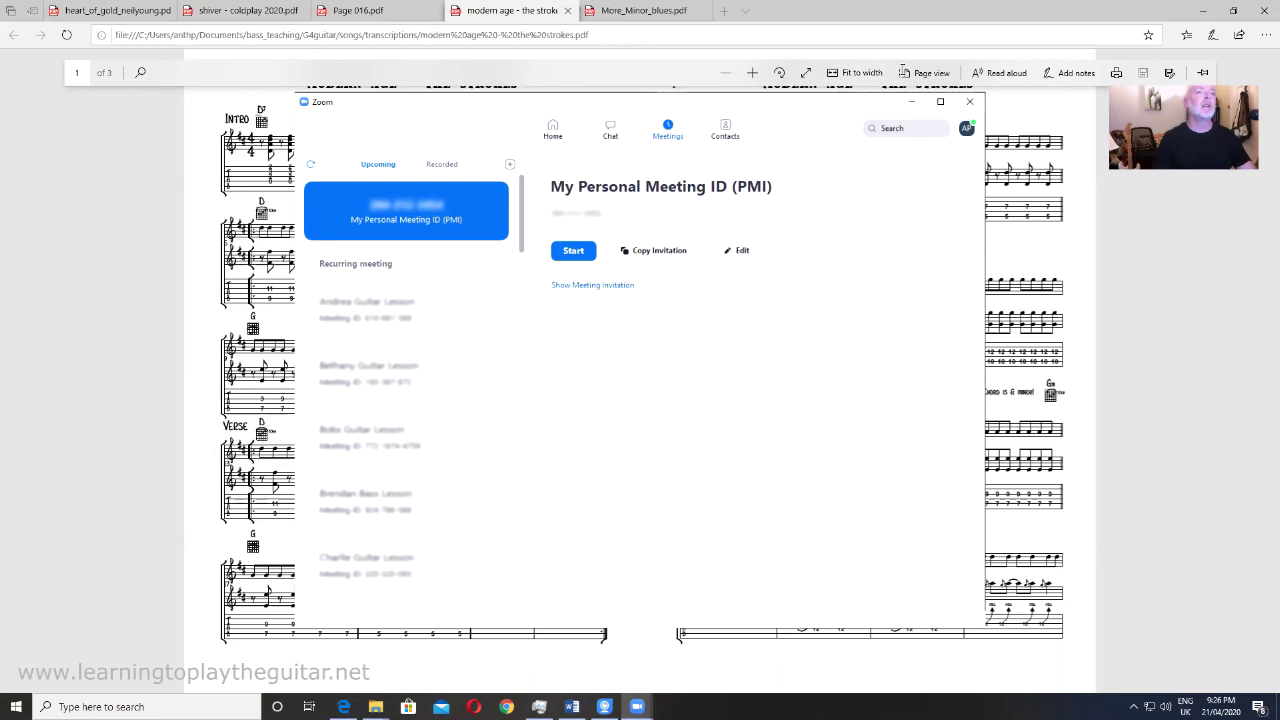
Open the + scheduling dropdown next to Upcoming/Recorded on Zoom's Meetings page
{"action": "left_click", "coordinate": [510, 164]}
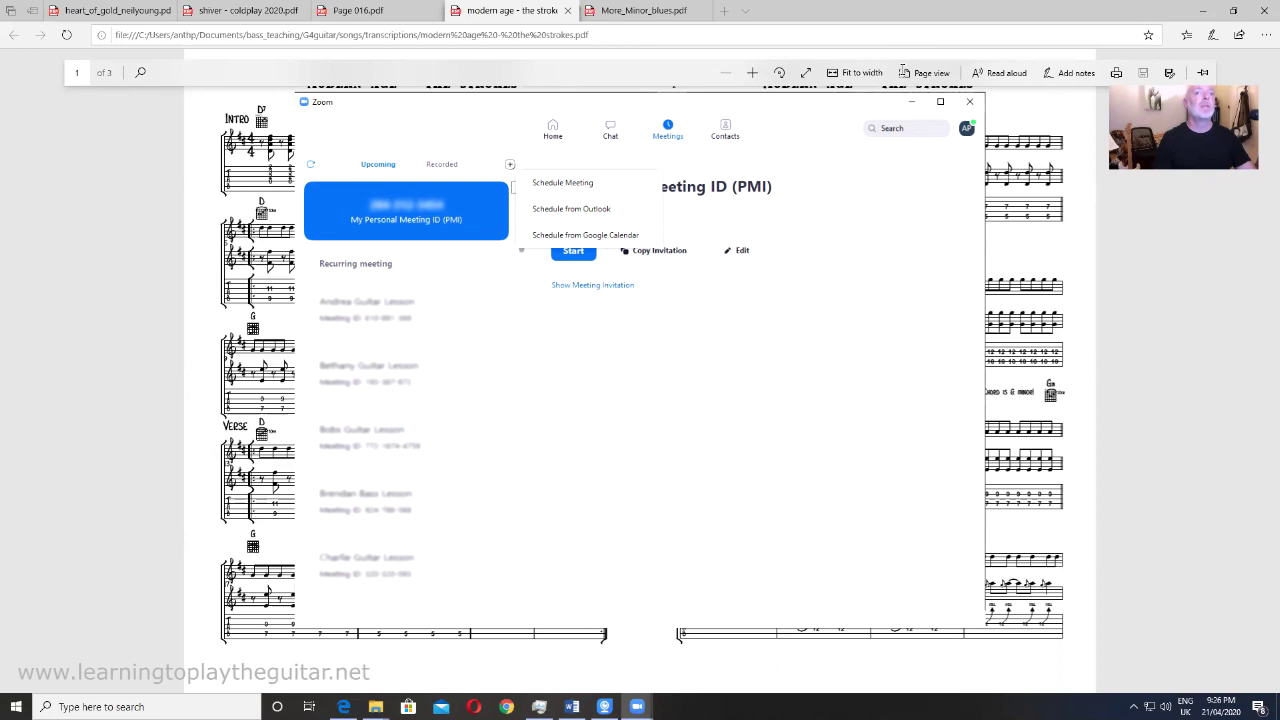
Schedule 'Bobs Guitar Lesson' for 45 minutes, host and participant video on, as a recurring meeting
{"action": "left_click", "coordinate": [562, 182]}
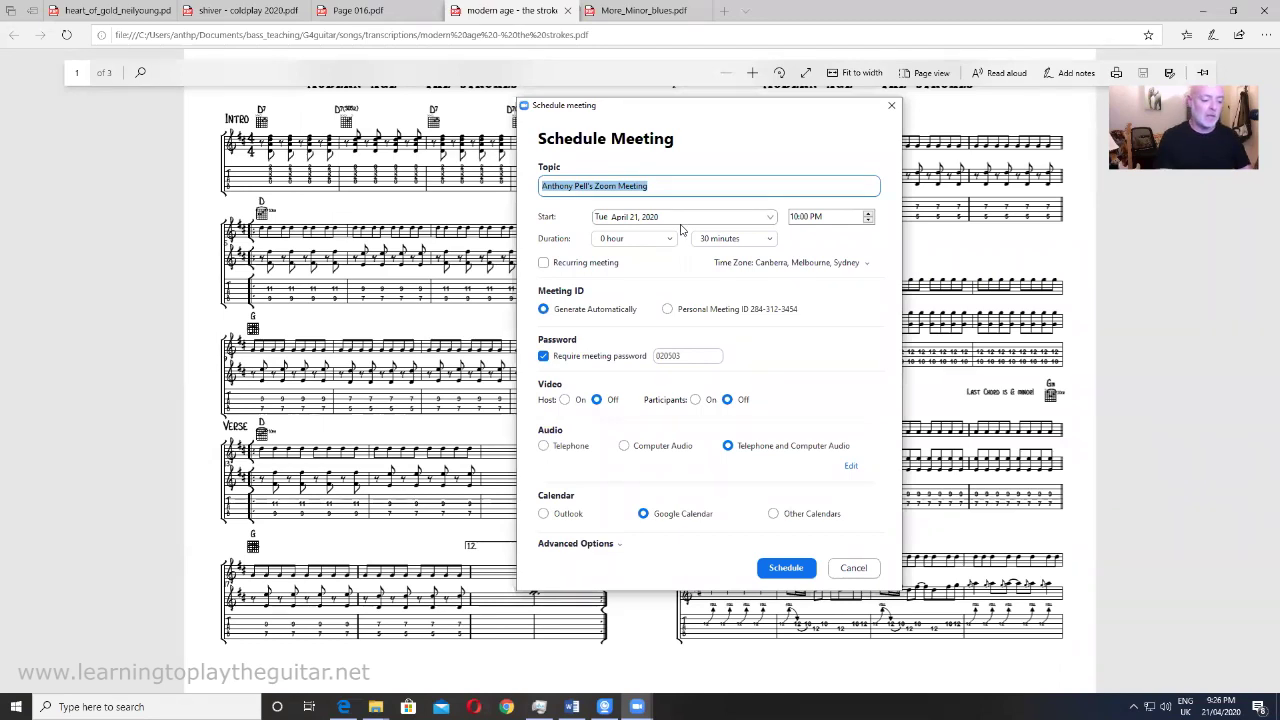
{"action": "type", "text": "Bob"}
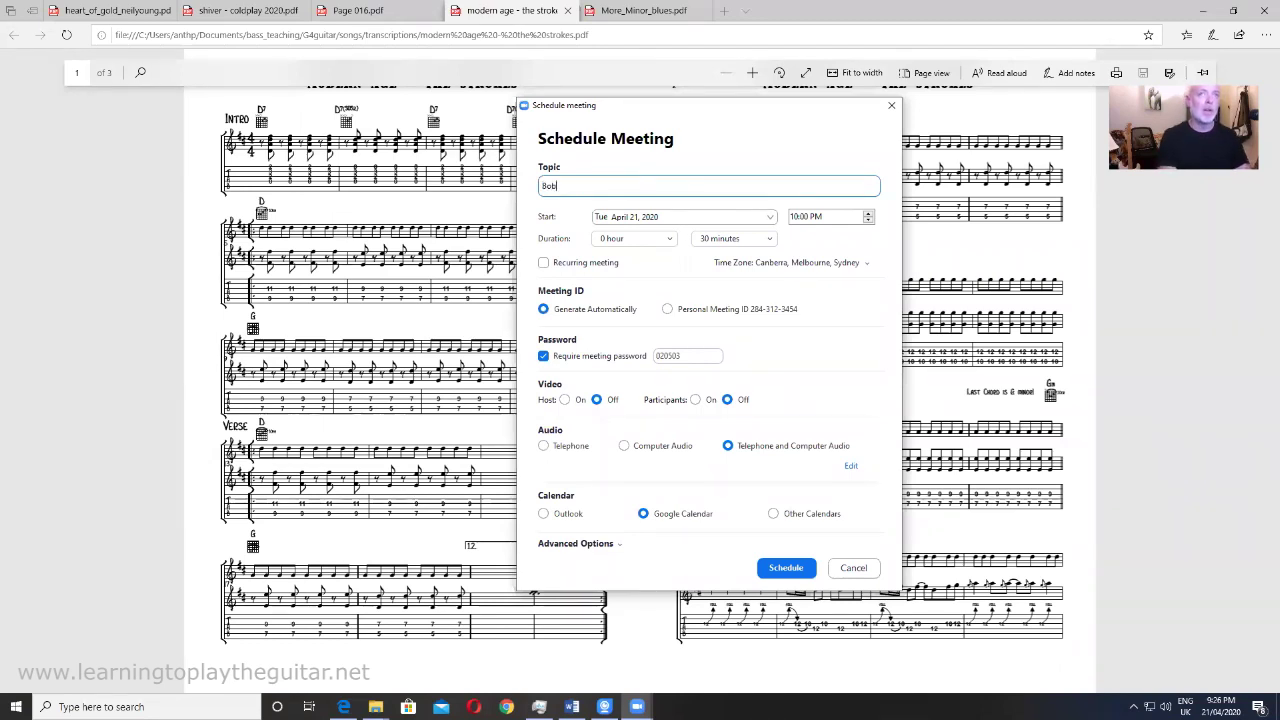
{"action": "type", "text": "s Guitar "}
{"action": "type", "text": "Lesson"}
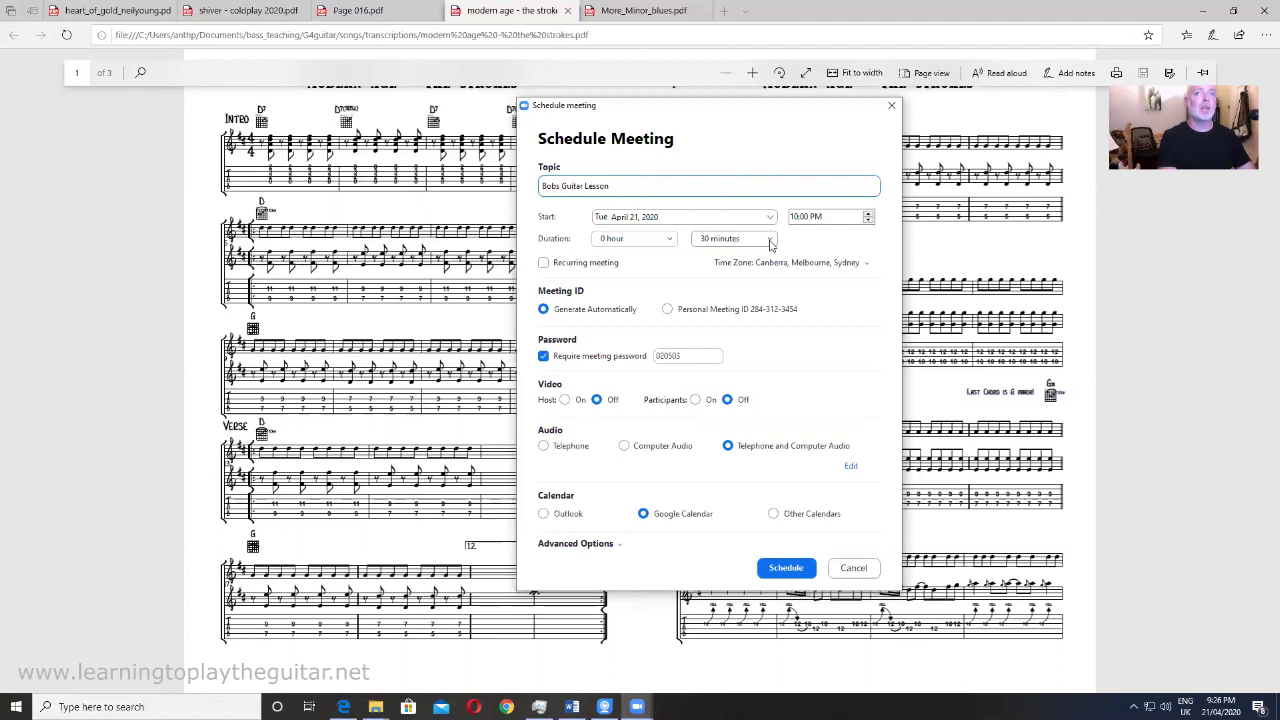
{"action": "left_click", "coordinate": [769, 243]}
{"action": "left_click", "coordinate": [748, 312]}
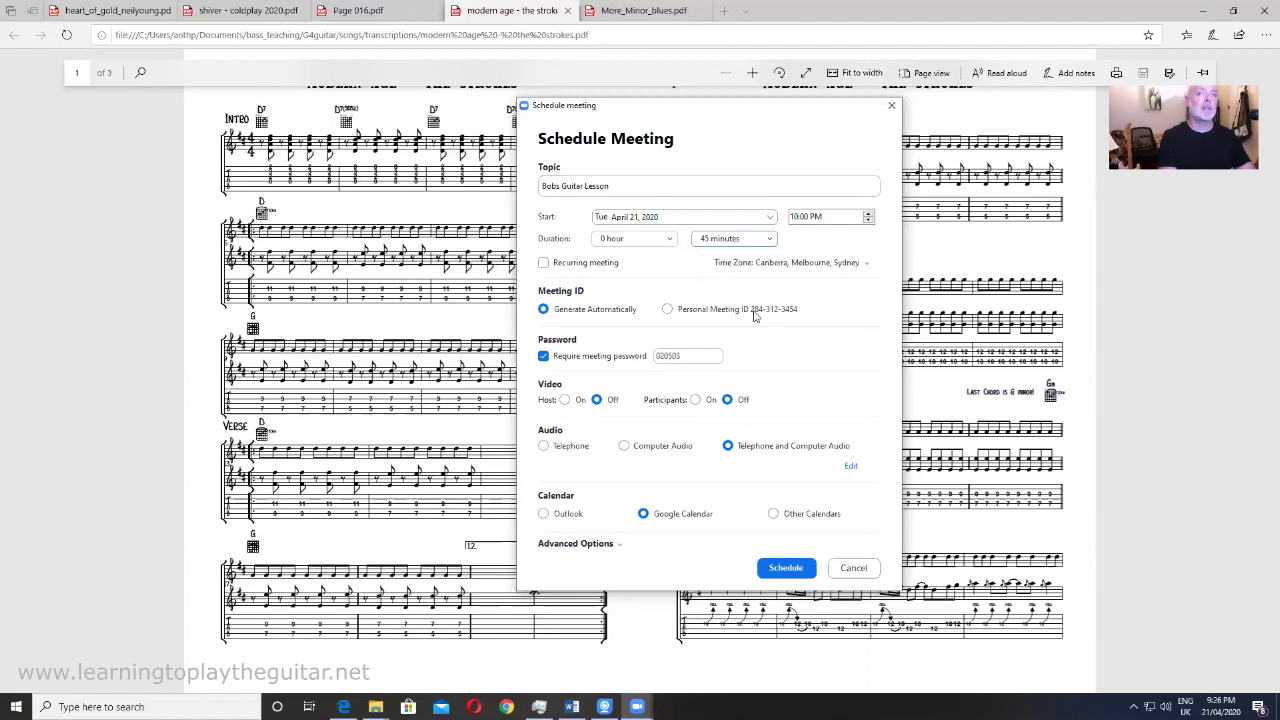
{"action": "left_click", "coordinate": [565, 400]}
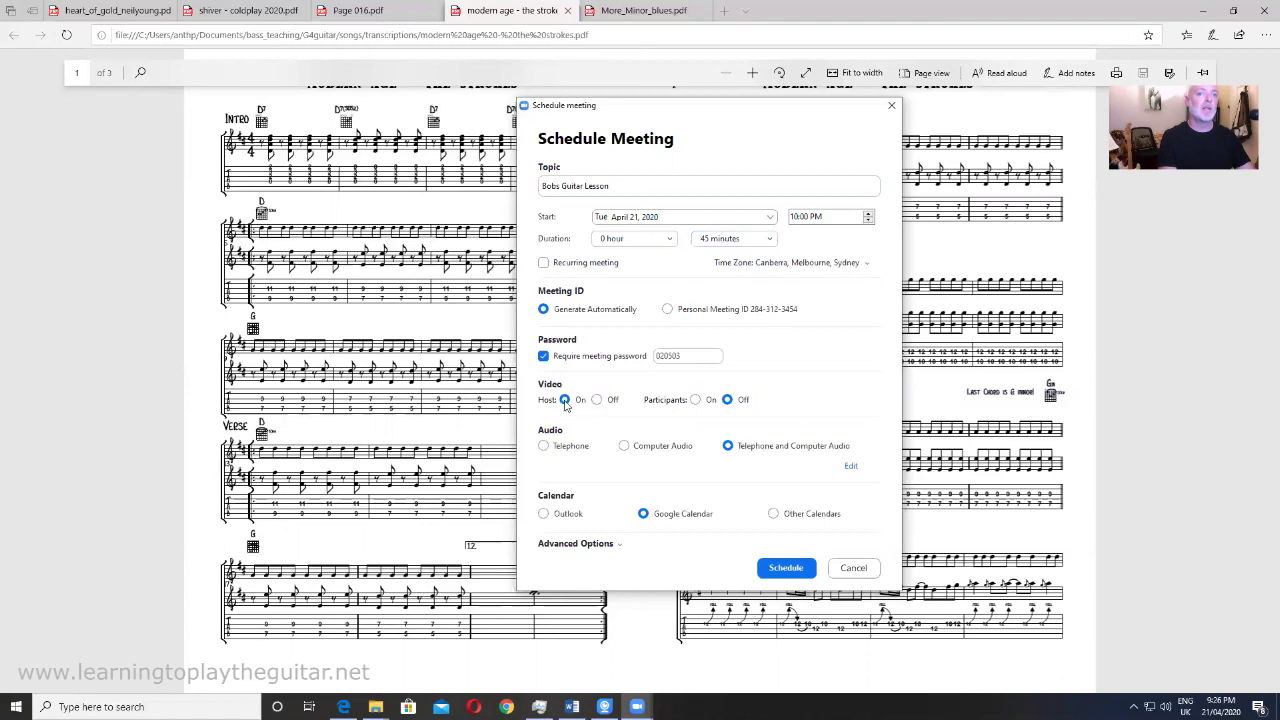
{"action": "left_click", "coordinate": [695, 400]}
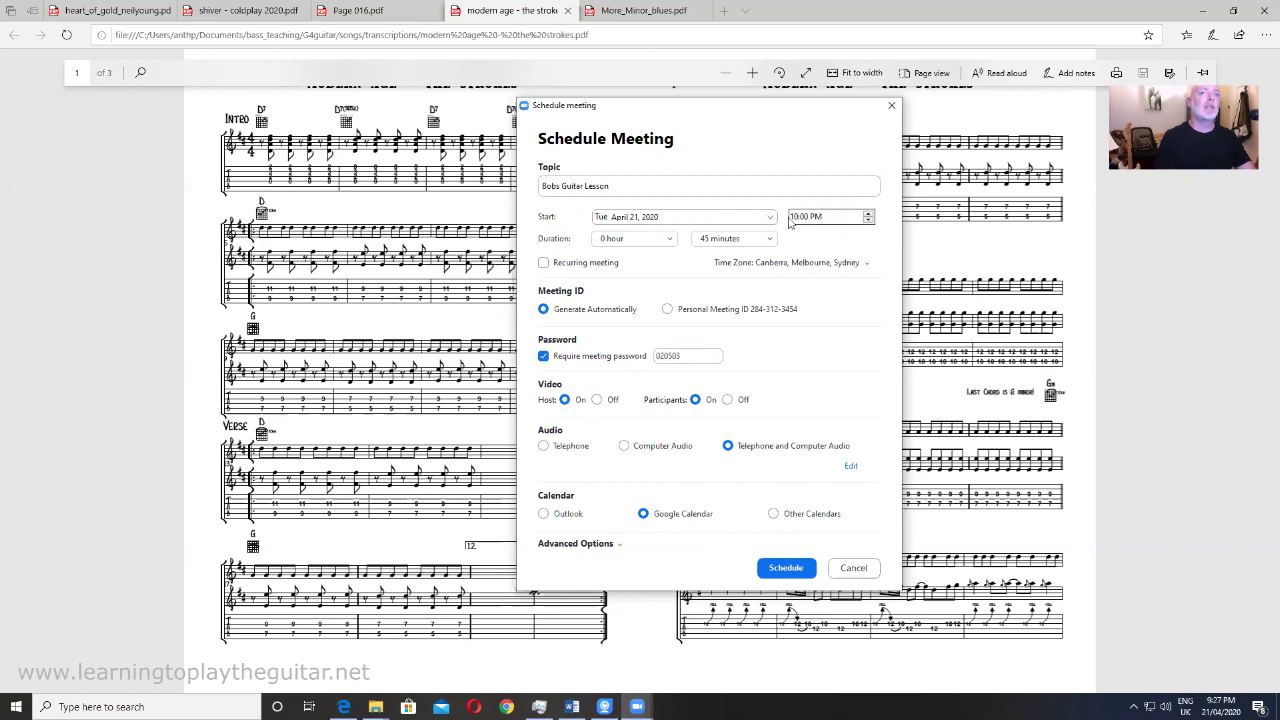
{"action": "left_click", "coordinate": [543, 262]}
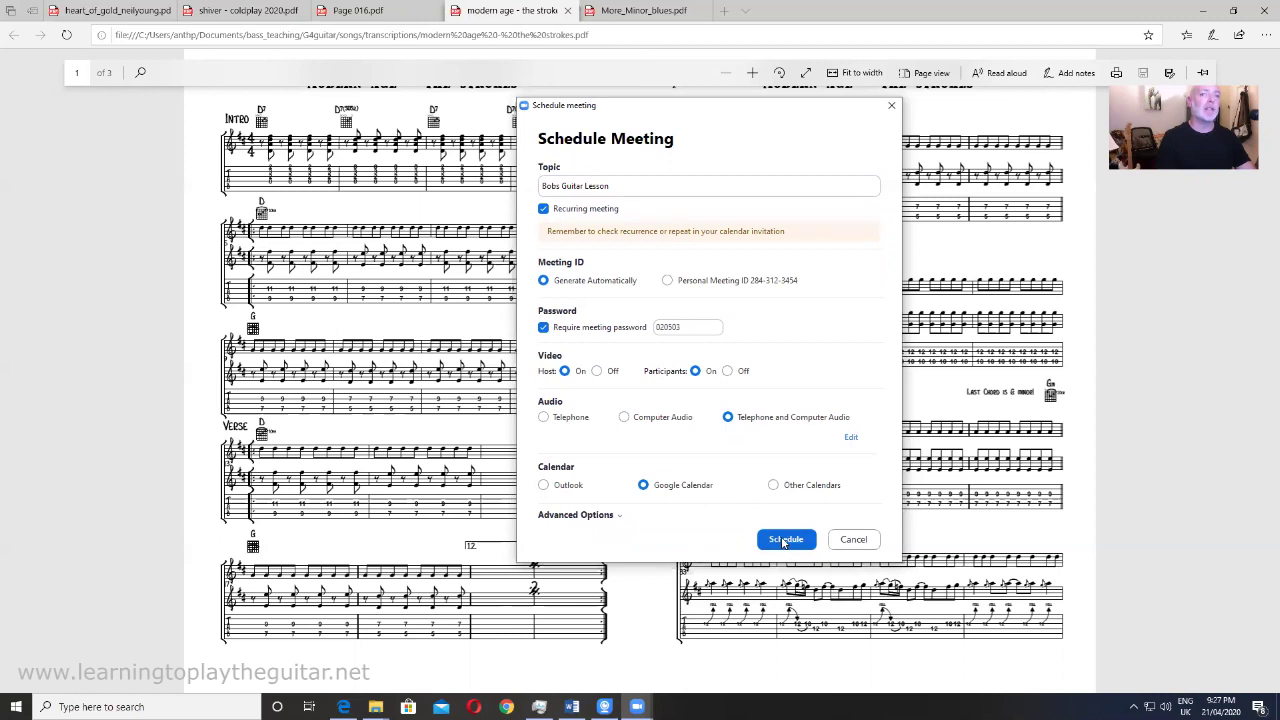
{"action": "left_click", "coordinate": [783, 540]}
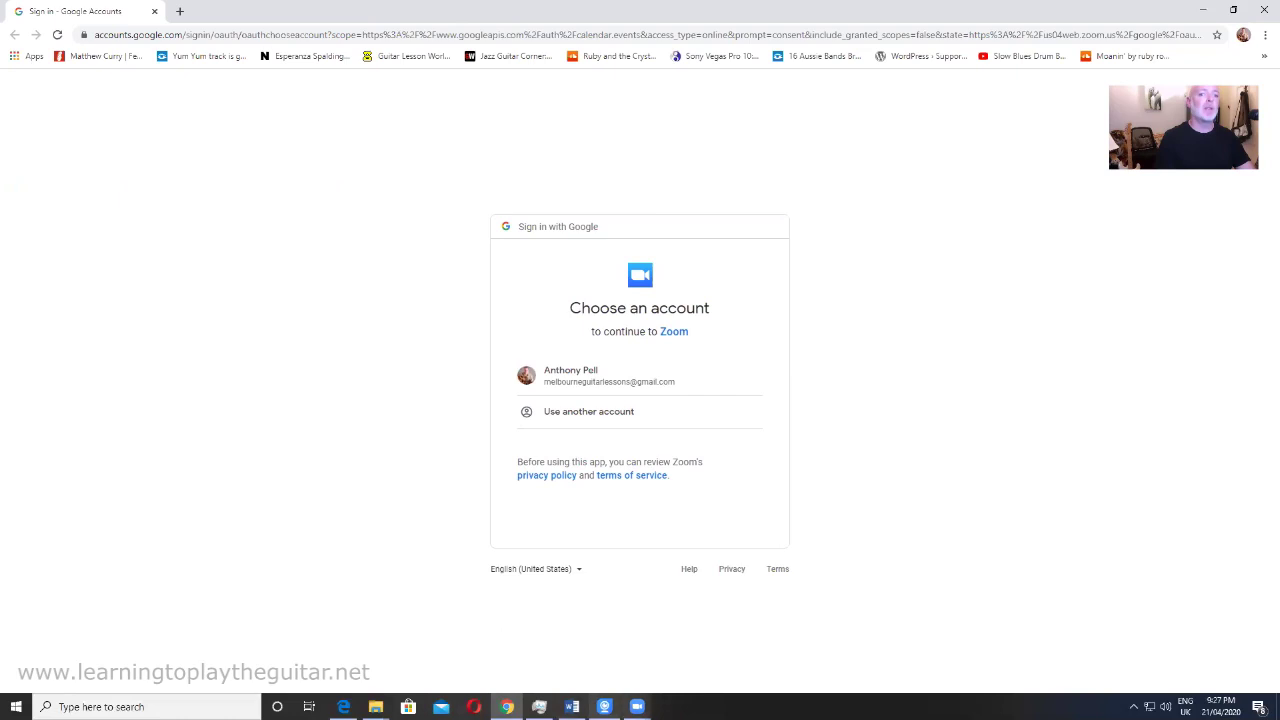
{"action": "mouse_move", "coordinate": [637, 706]}
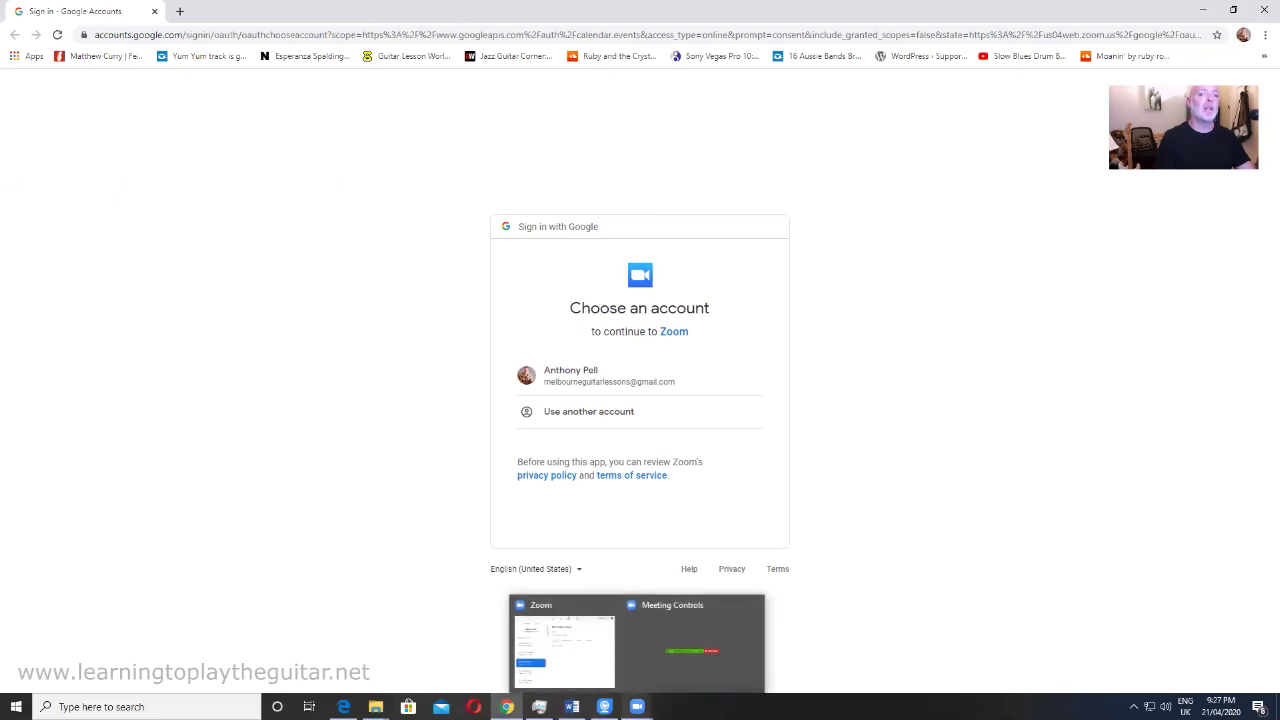
Return to the Zoom window via its taskbar preview, with the lesson meeting running
{"action": "left_click", "coordinate": [568, 610]}
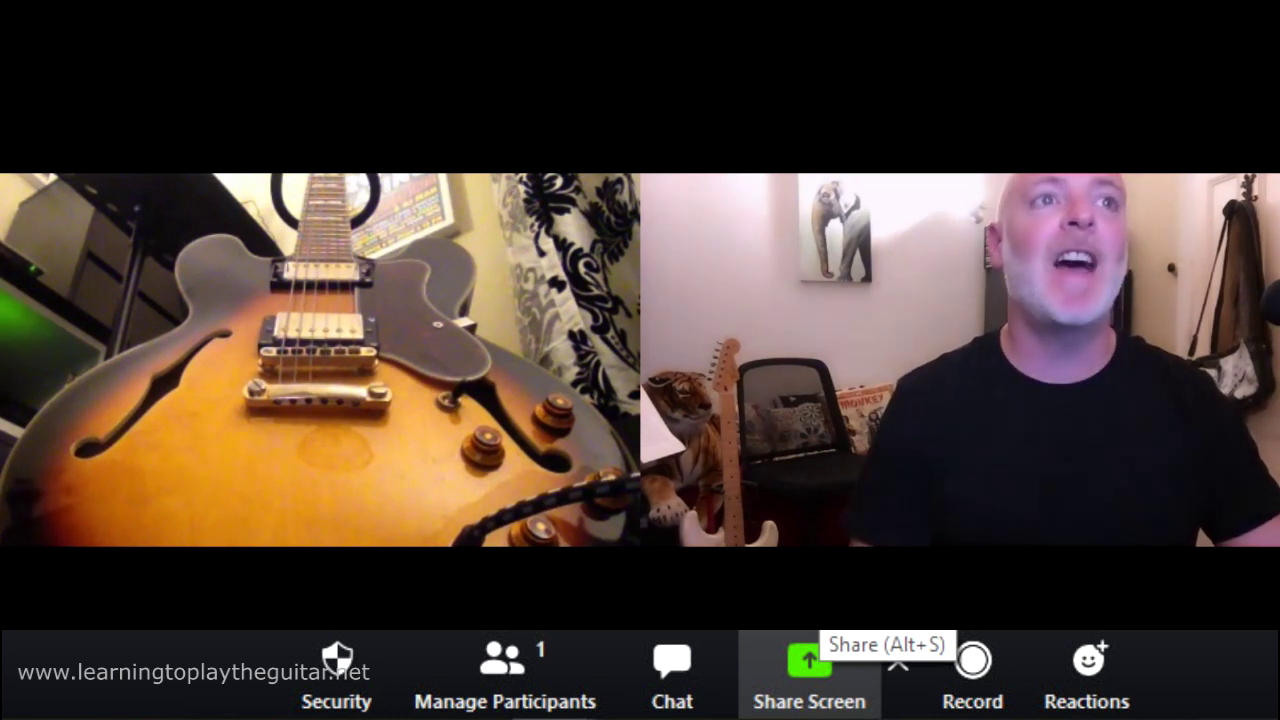
Open Share Screen and check its Advanced sharing options
{"action": "left_click", "coordinate": [809, 665]}
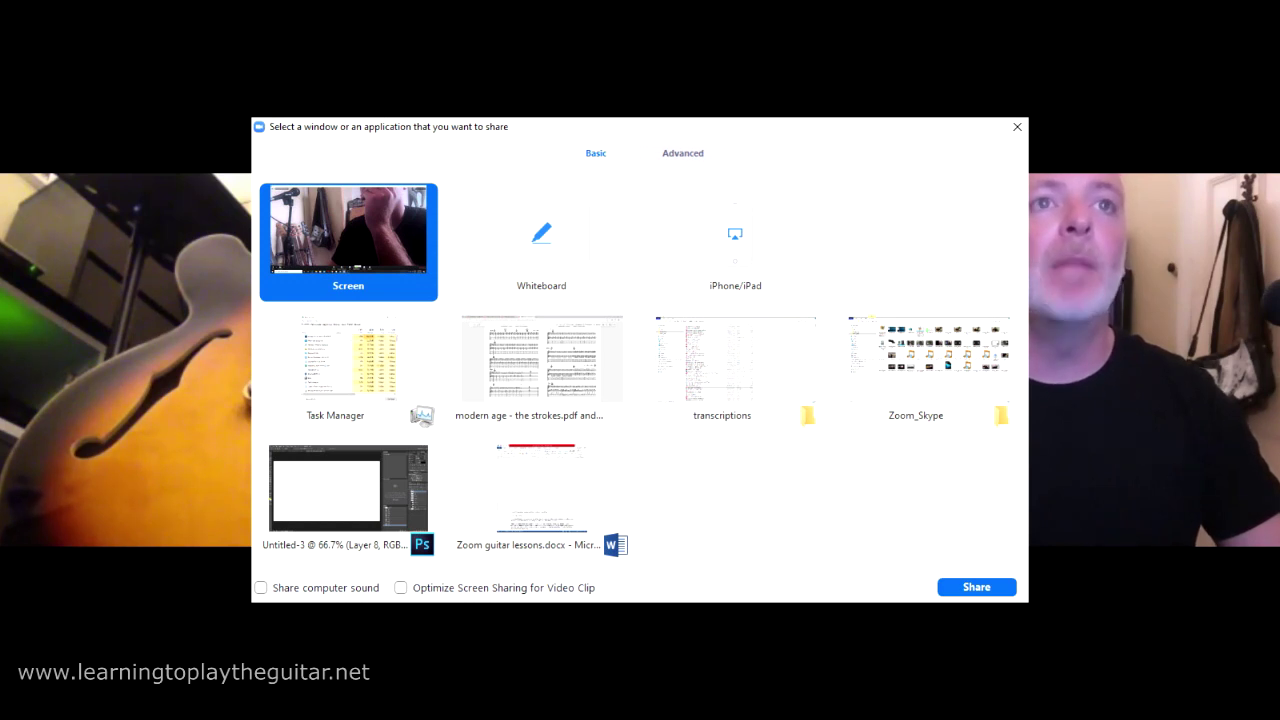
{"action": "left_click", "coordinate": [683, 153]}
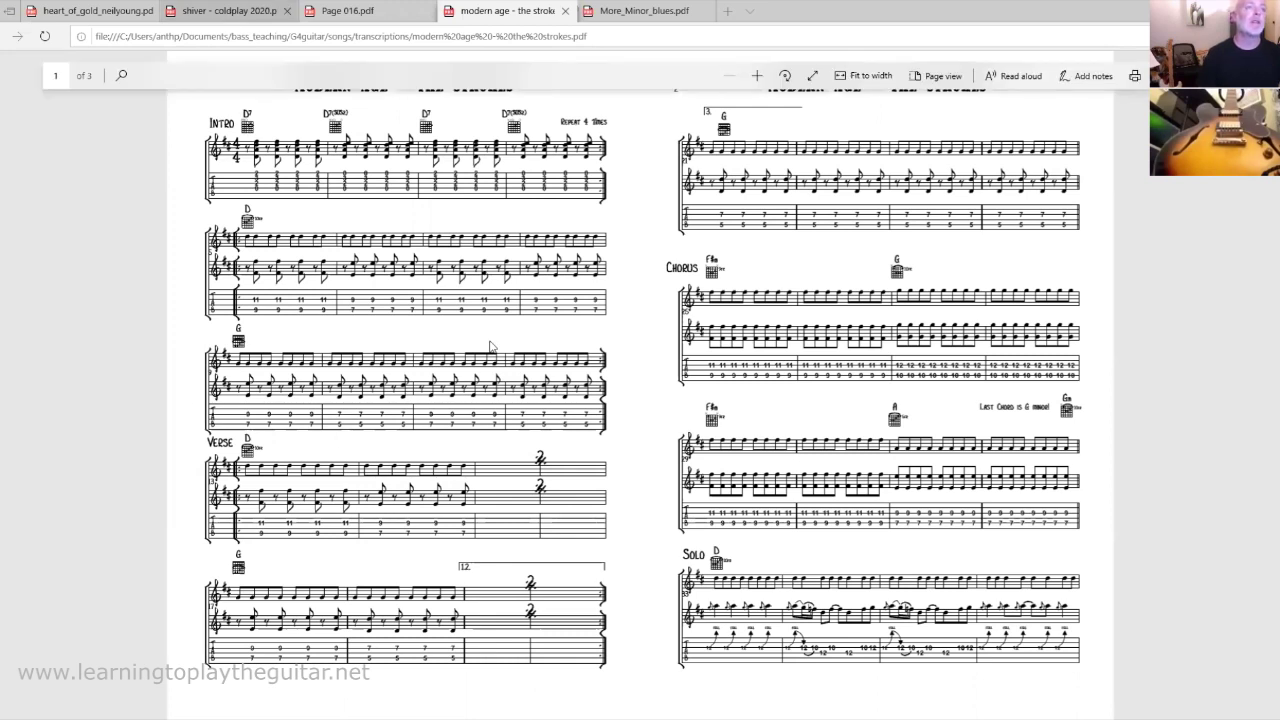
{"action": "key", "text": "ctrl+shift+Tab"}
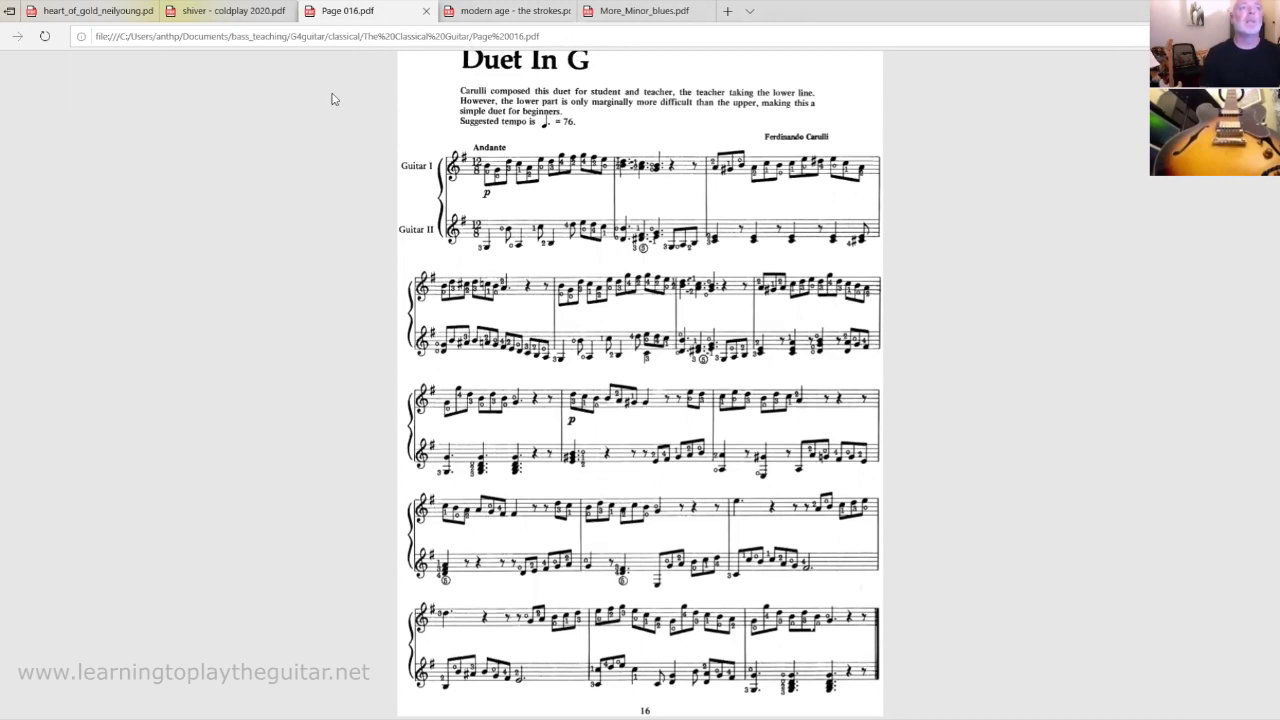
{"action": "mouse_move", "coordinate": [333, 99]}
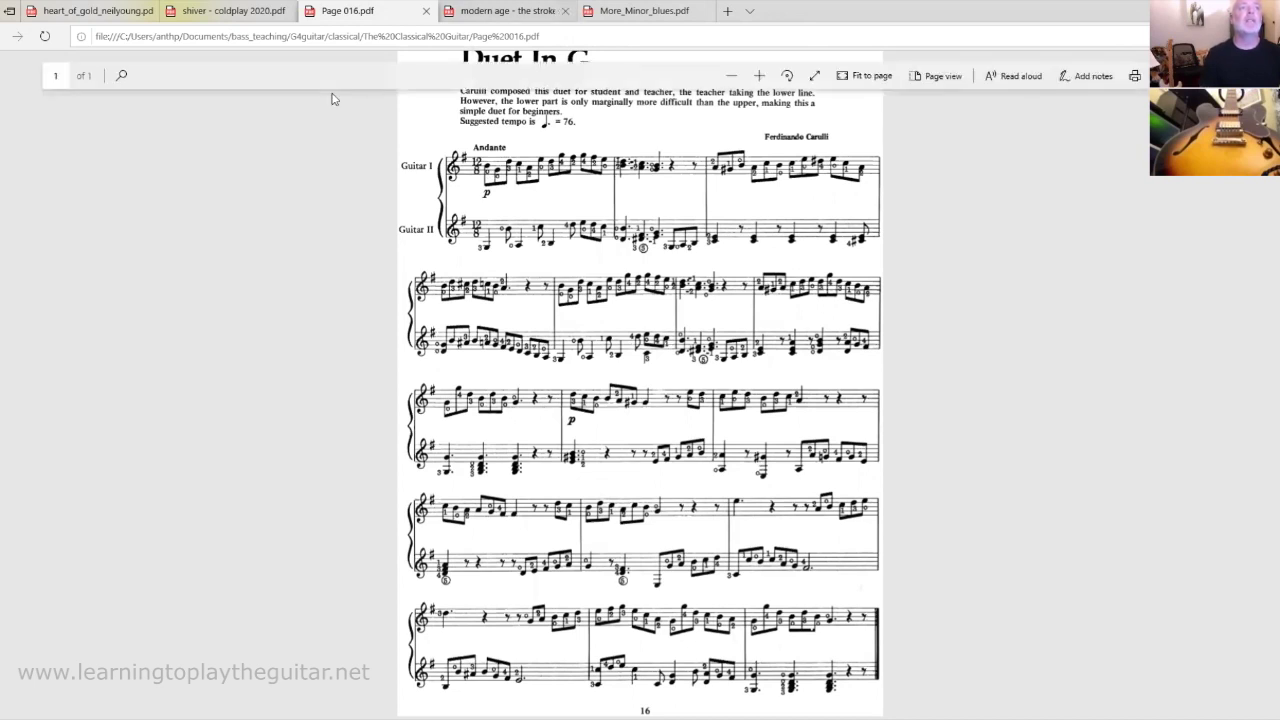
{"action": "key", "text": "ctrl+Tab"}
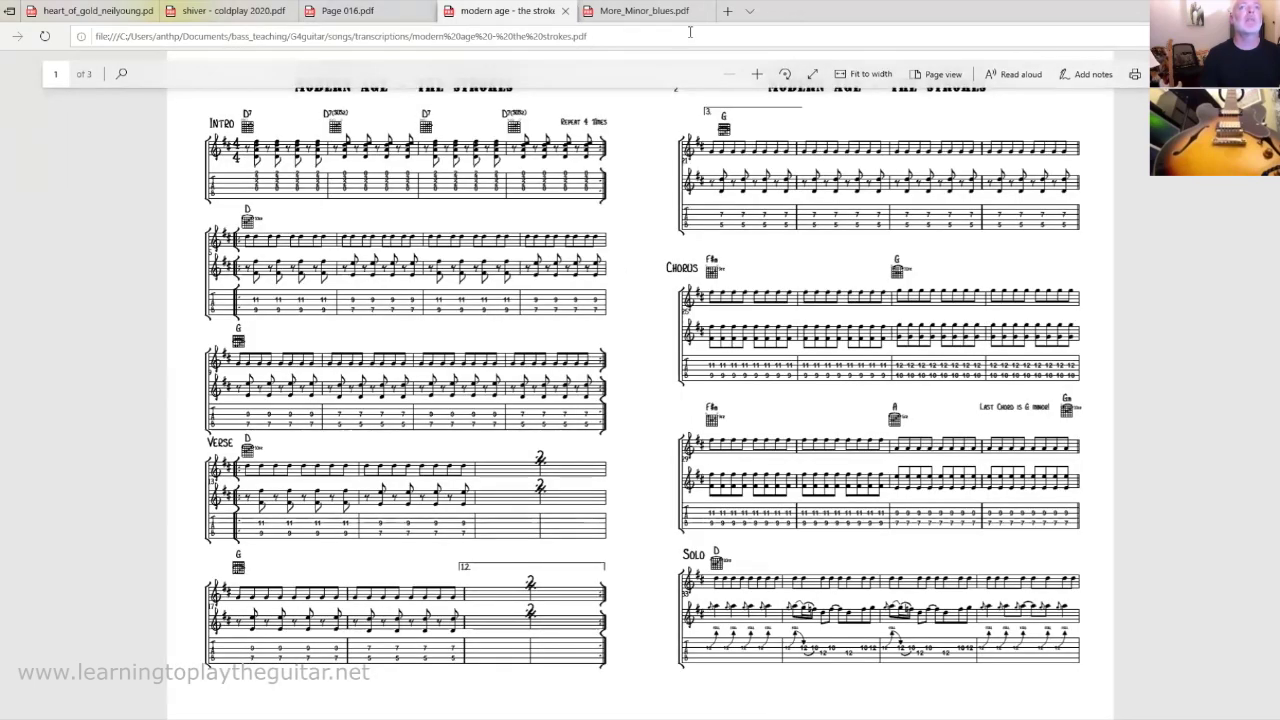
{"action": "mouse_move", "coordinate": [689, 8]}
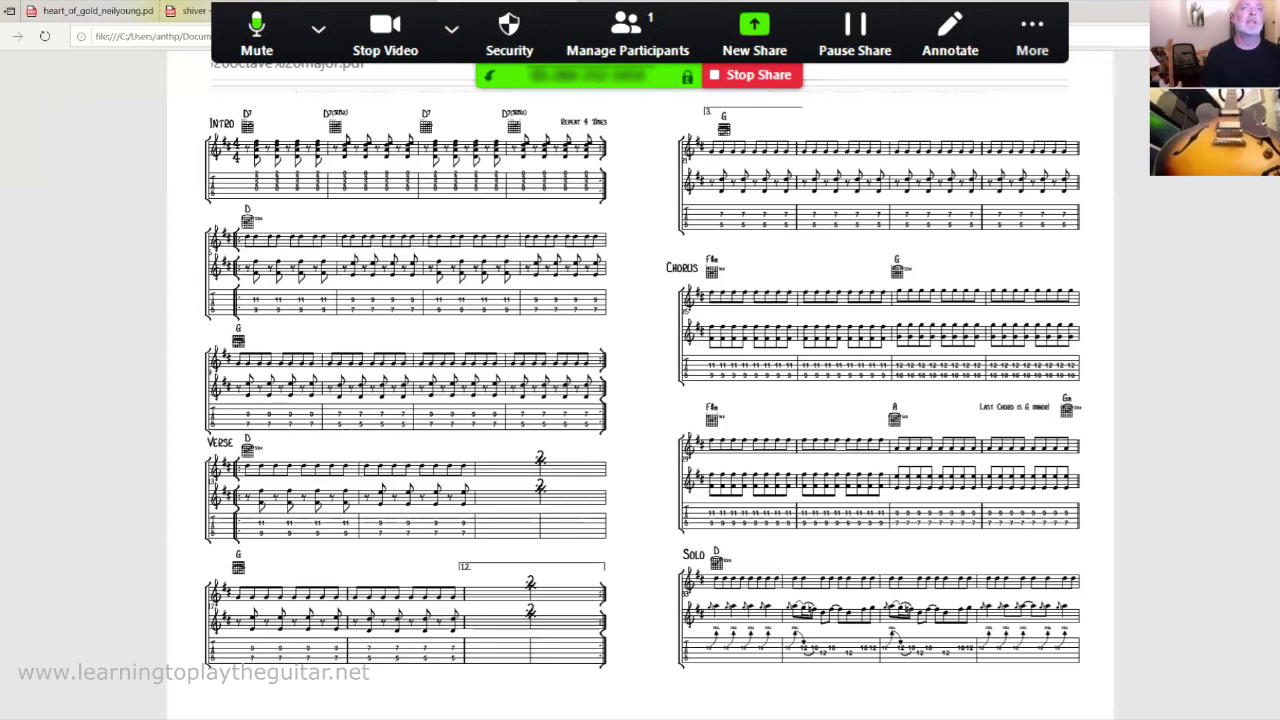
Annotate the shared tab: circle the first 12 on the Solo staff, write 3 below, and star the Gm label
{"action": "left_click", "coordinate": [950, 35]}
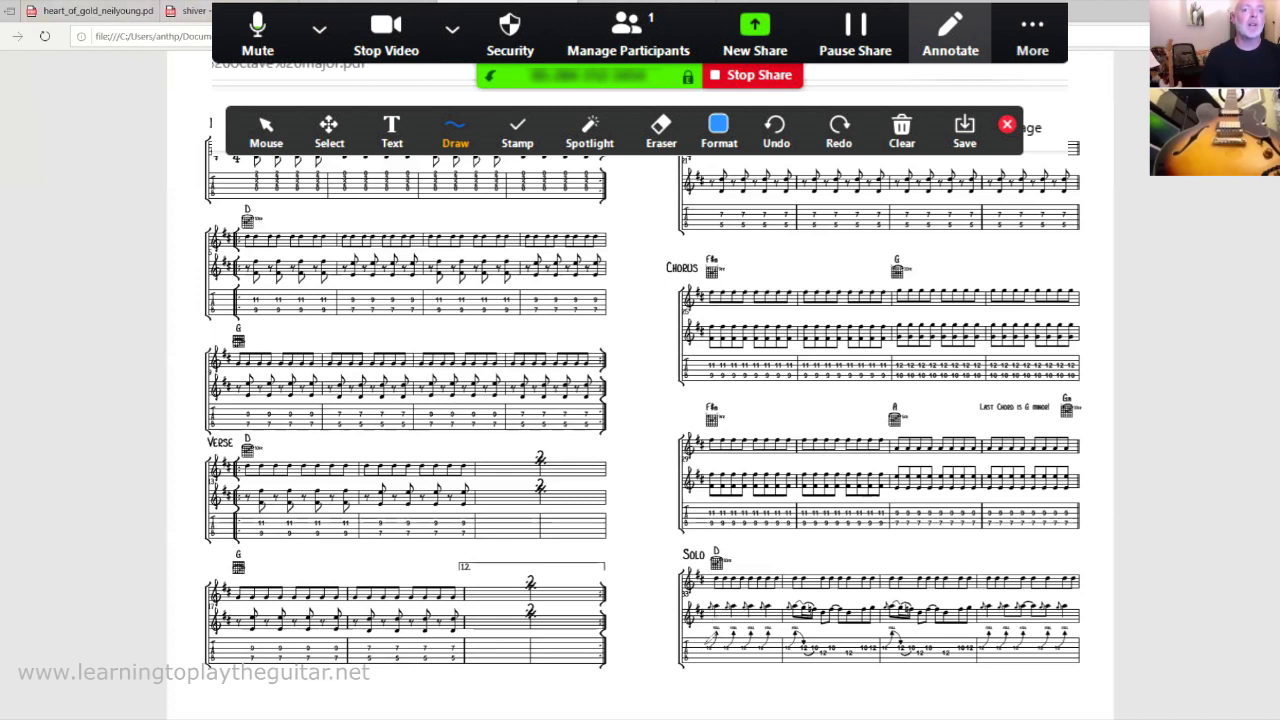
{"action": "left_click_drag", "start_coordinate": [712, 636], "coordinate": [706, 648]}
{"action": "left_click", "coordinate": [699, 674]}
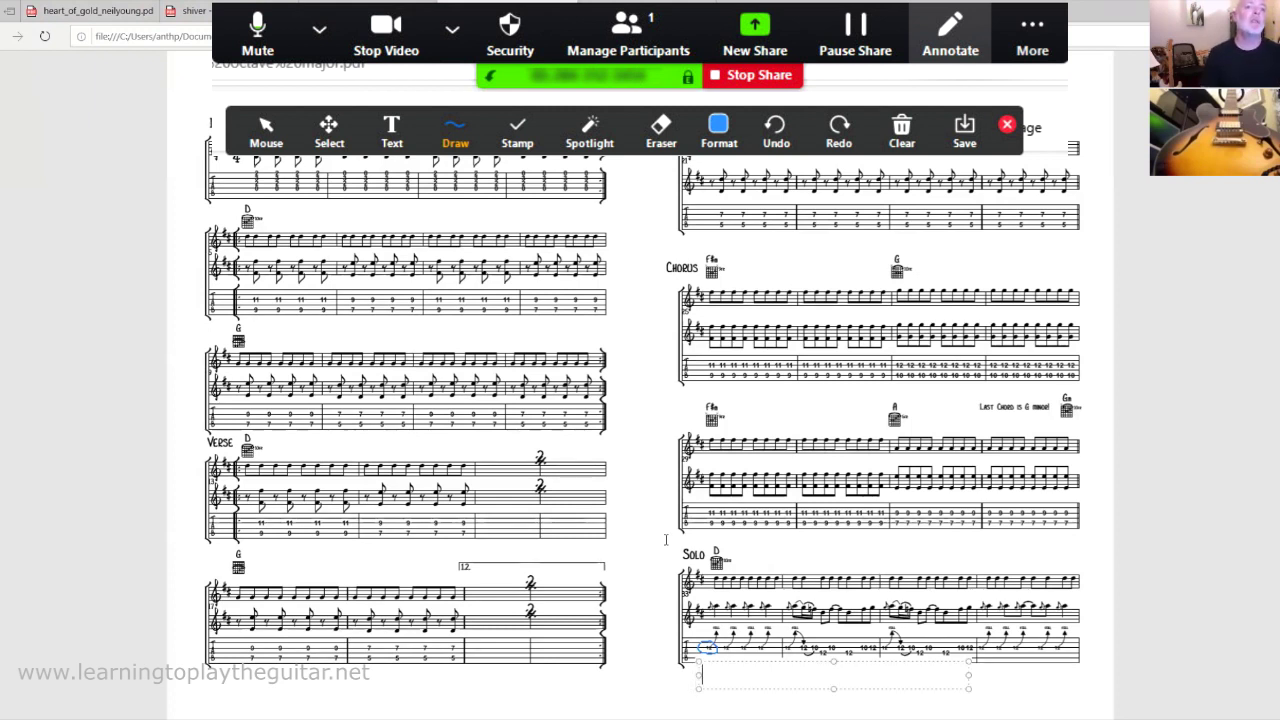
{"action": "type", "text": "3"}
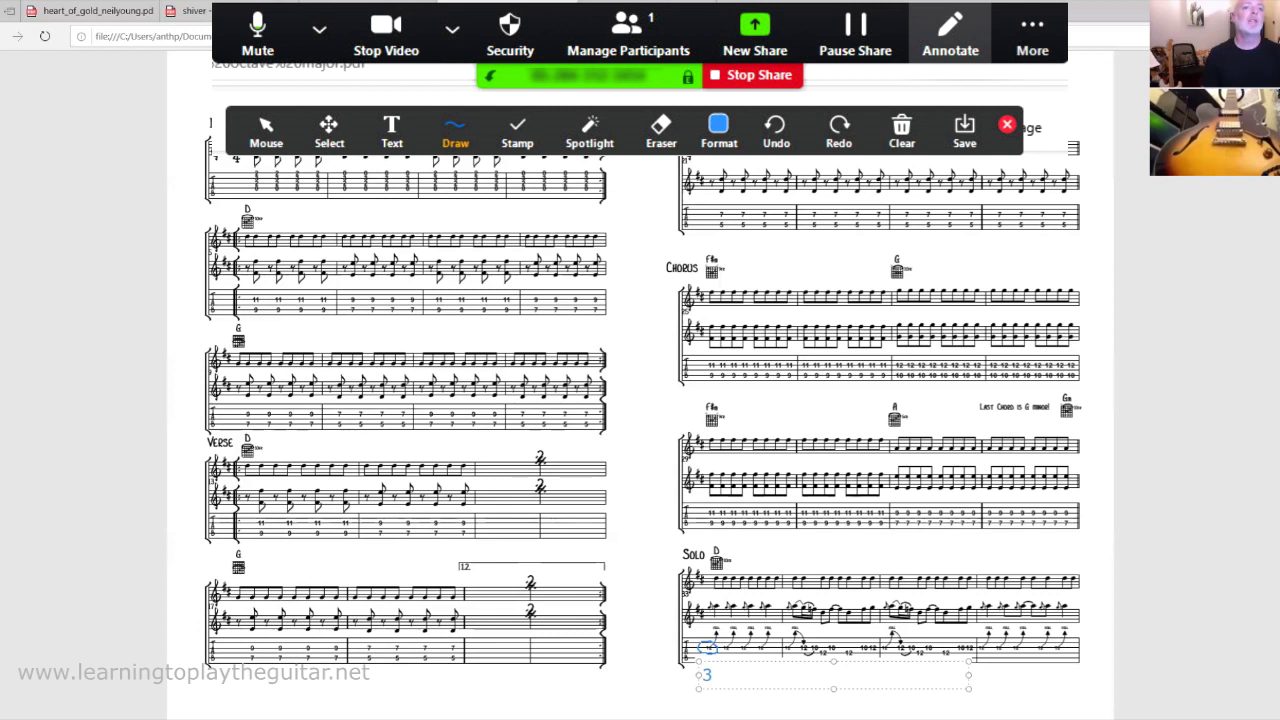
{"action": "left_click", "coordinate": [690, 652]}
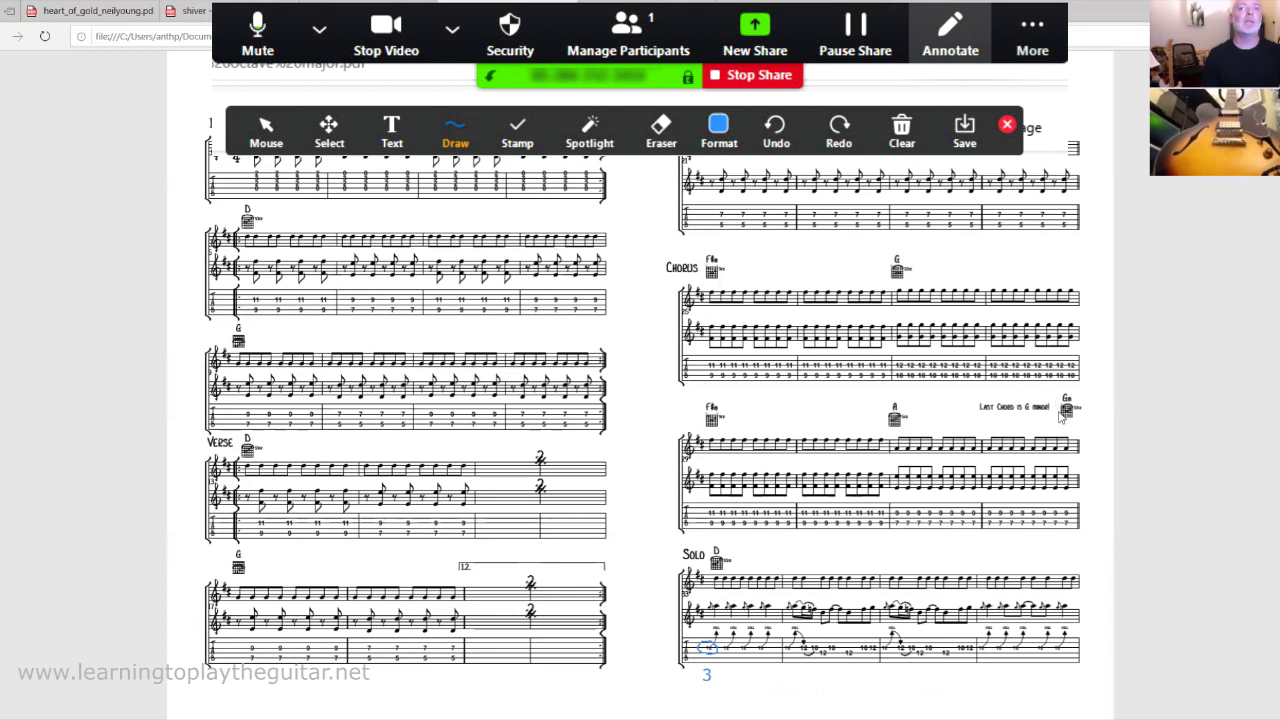
{"action": "left_click", "coordinate": [1055, 402]}
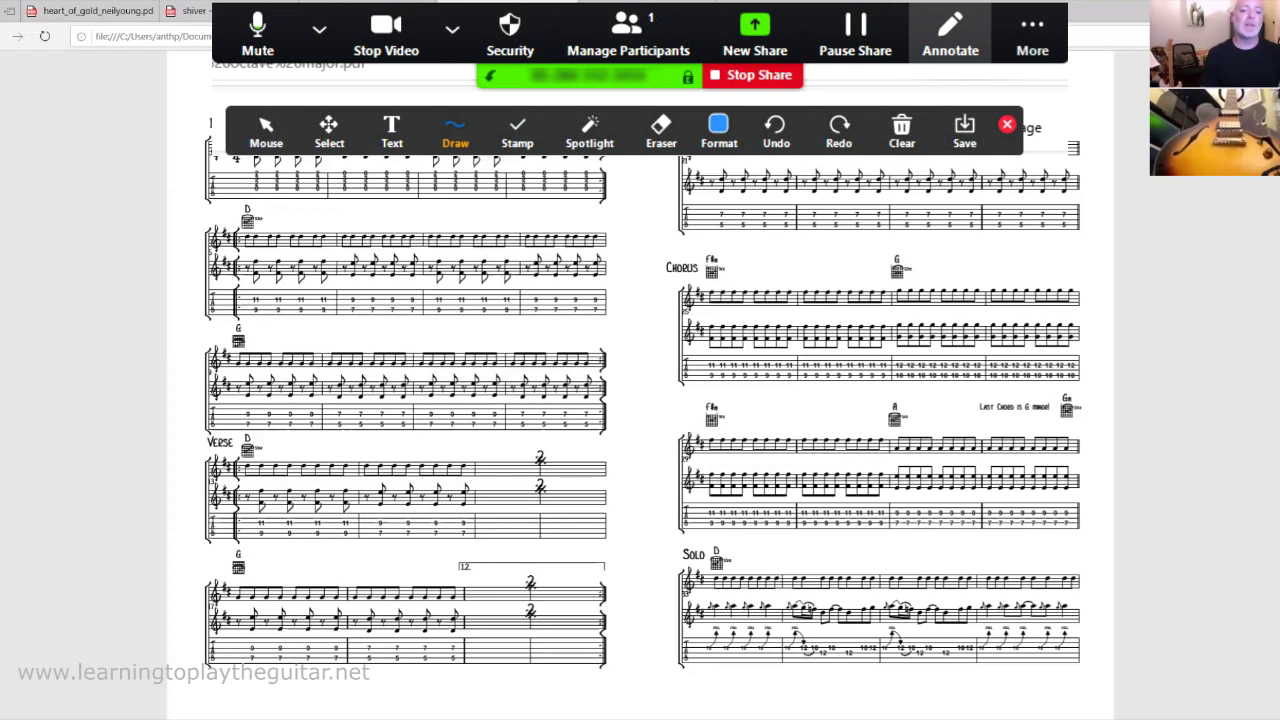
Close the annotation toolbar and open the More meeting controls menu
{"action": "left_click", "coordinate": [950, 35]}
{"action": "left_click", "coordinate": [1032, 35]}
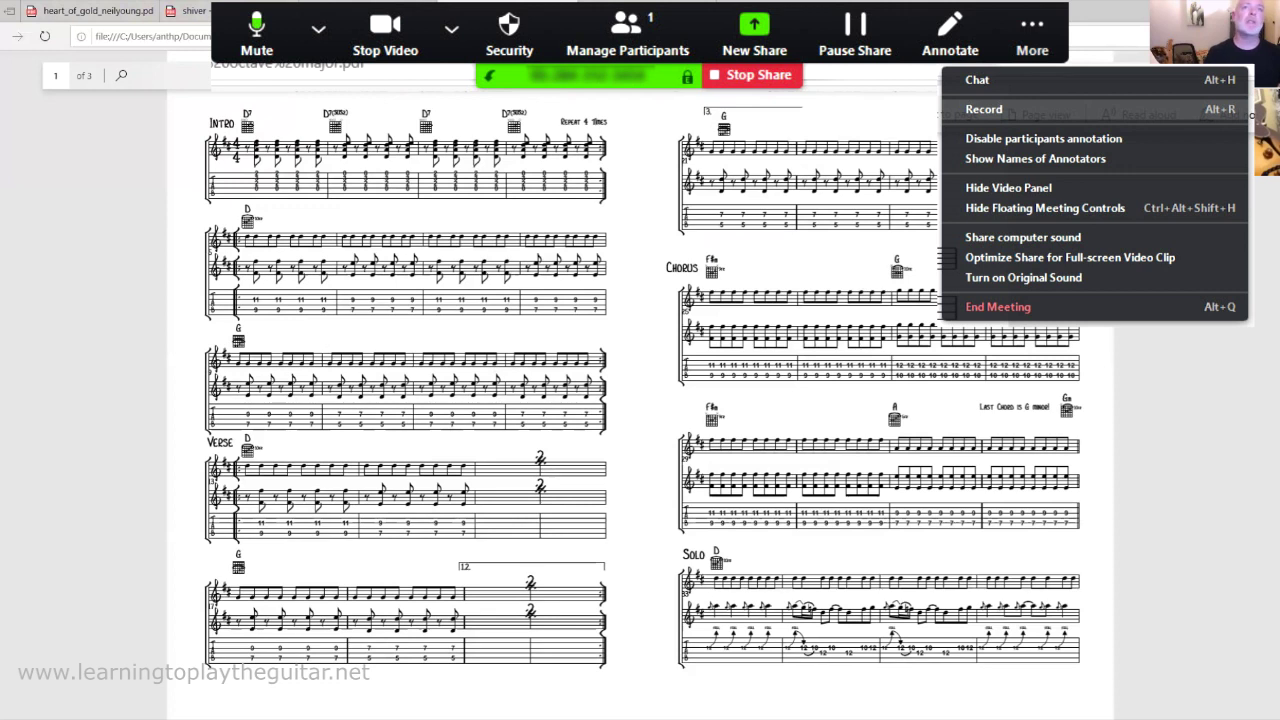